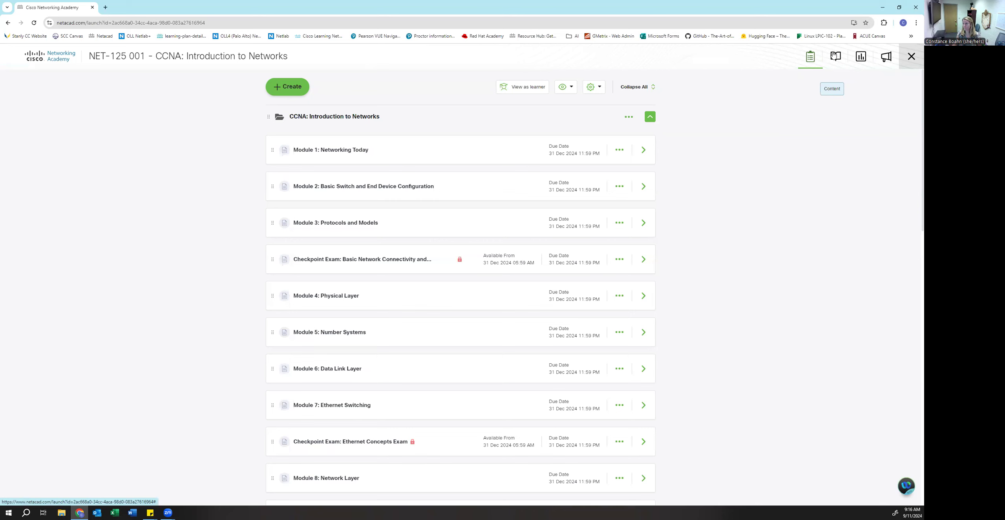
# - Check the curriculum, then open Module 1: Networking Today's assignment details for editing
pyautogui.click(834, 55)
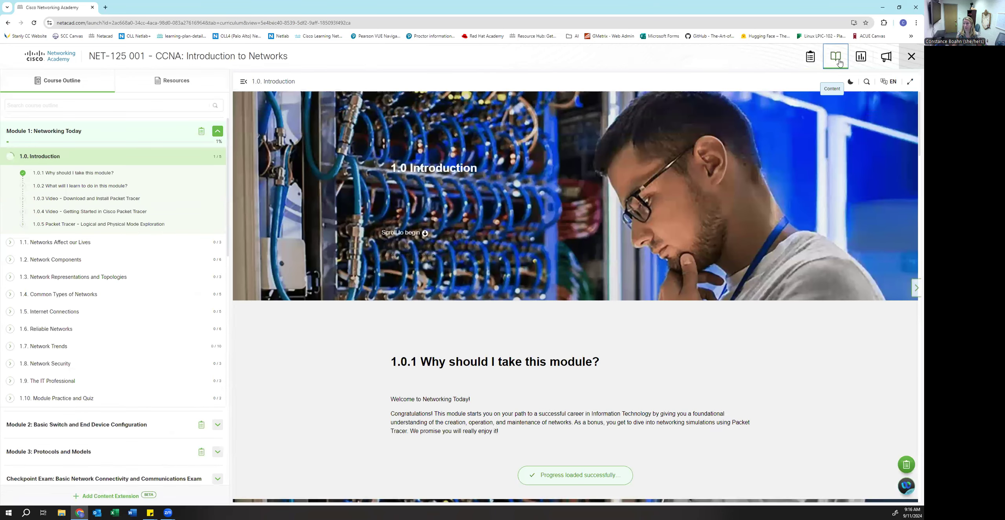
pyautogui.click(806, 62)
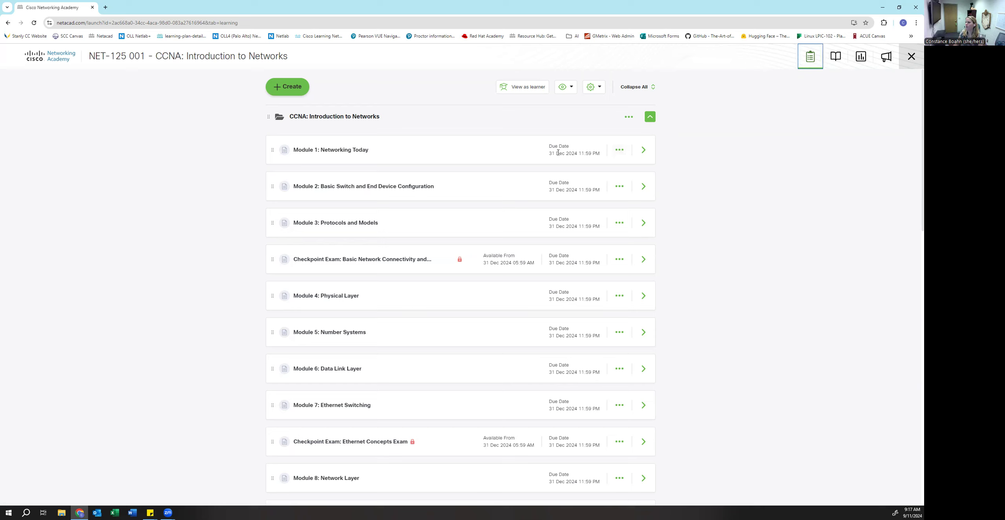
pyautogui.click(617, 150)
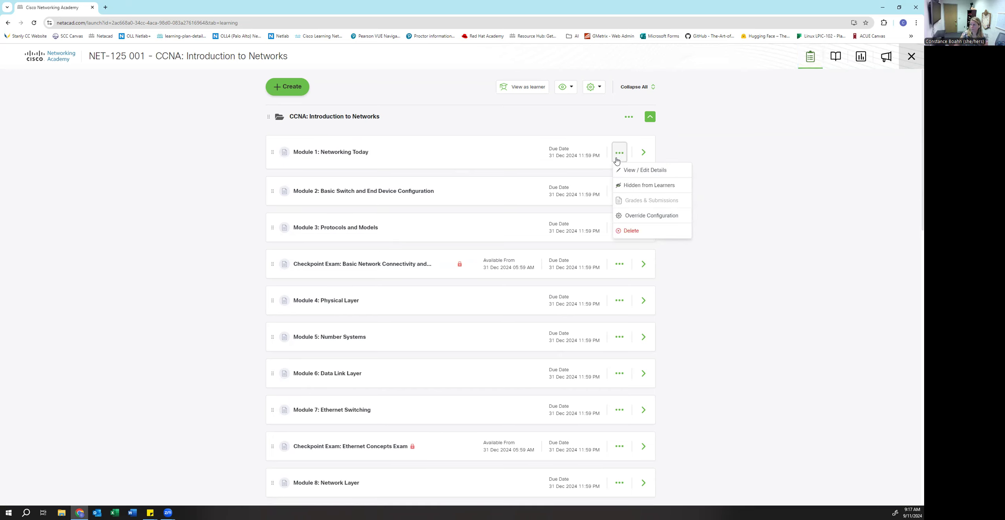
pyautogui.click(654, 172)
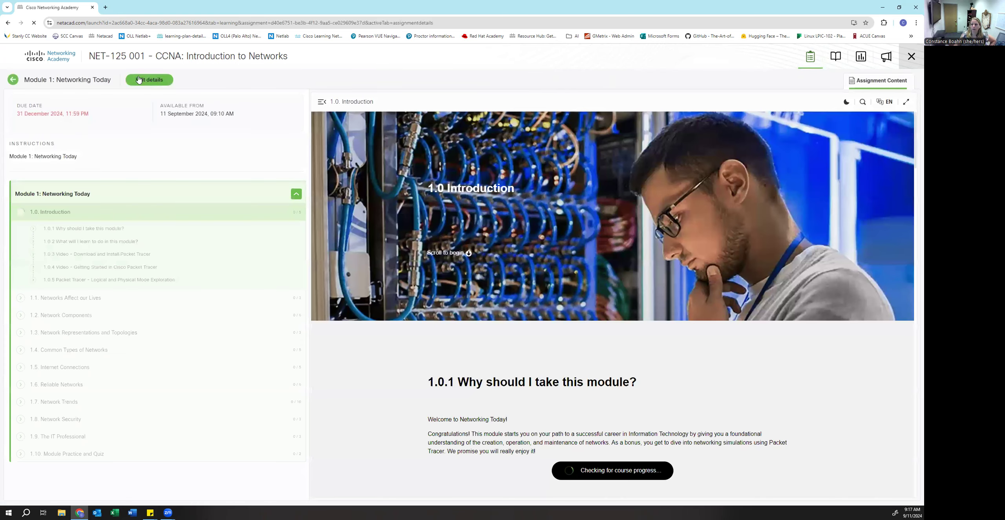
pyautogui.click(152, 80)
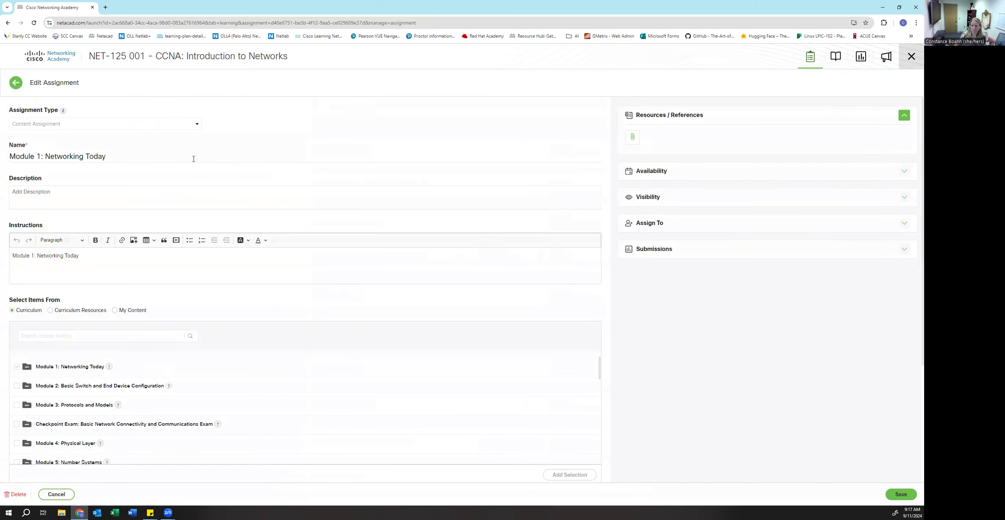
# - Change Module 1's due date from 31 Dec 2024 to Sep 18, 2024 and save
pyautogui.click(321, 198)
pyautogui.scroll(-5, 382, 159)
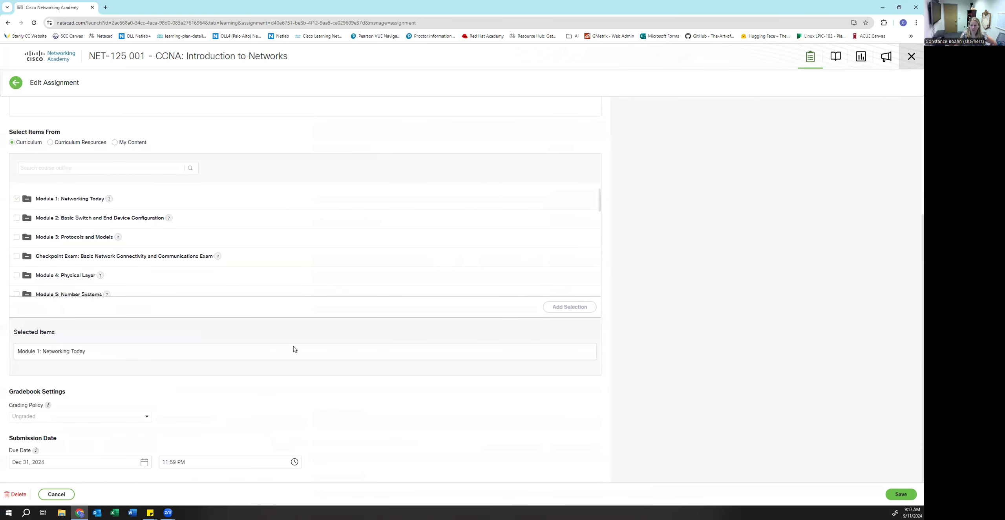
pyautogui.click(115, 465)
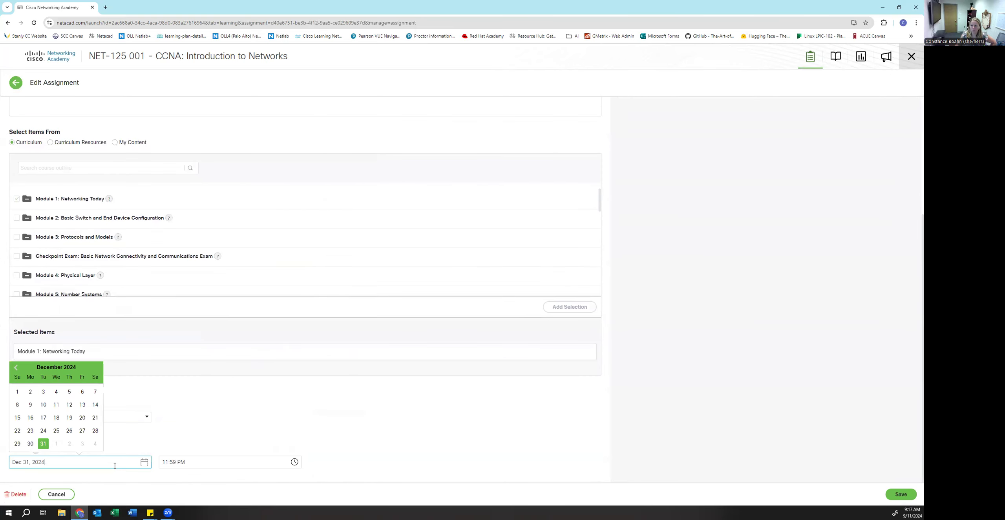
pyautogui.click(16, 368)
pyautogui.click(16, 368)
pyautogui.click(16, 368)
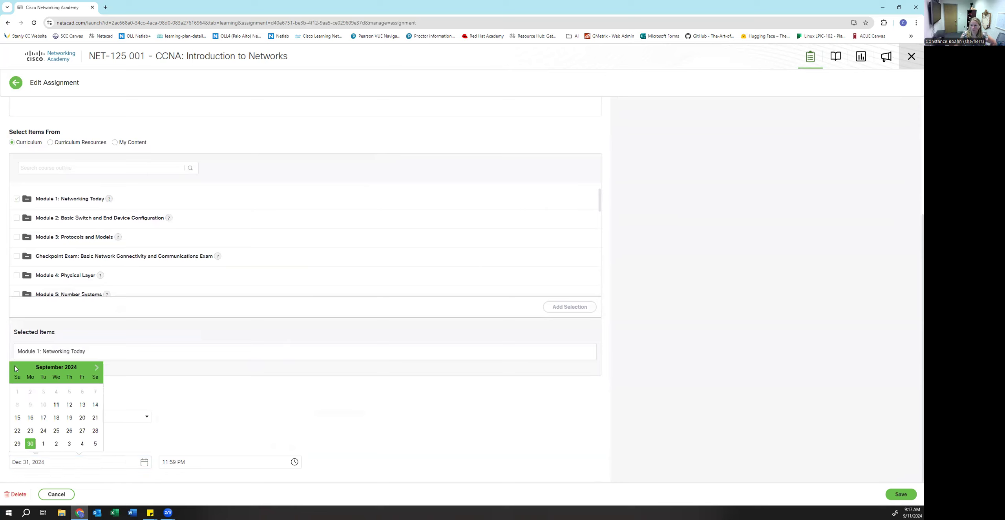
pyautogui.click(56, 418)
pyautogui.scroll(5, 227, 435)
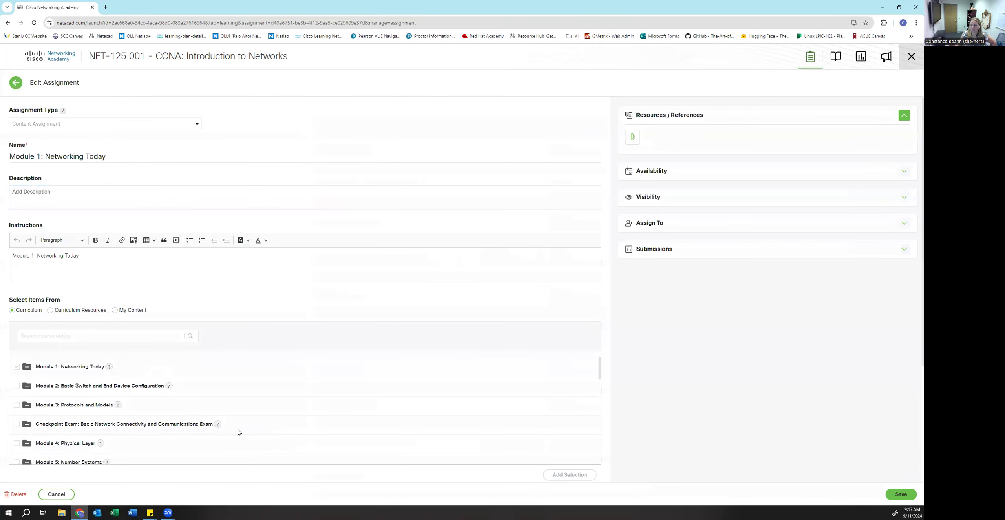
pyautogui.click(898, 495)
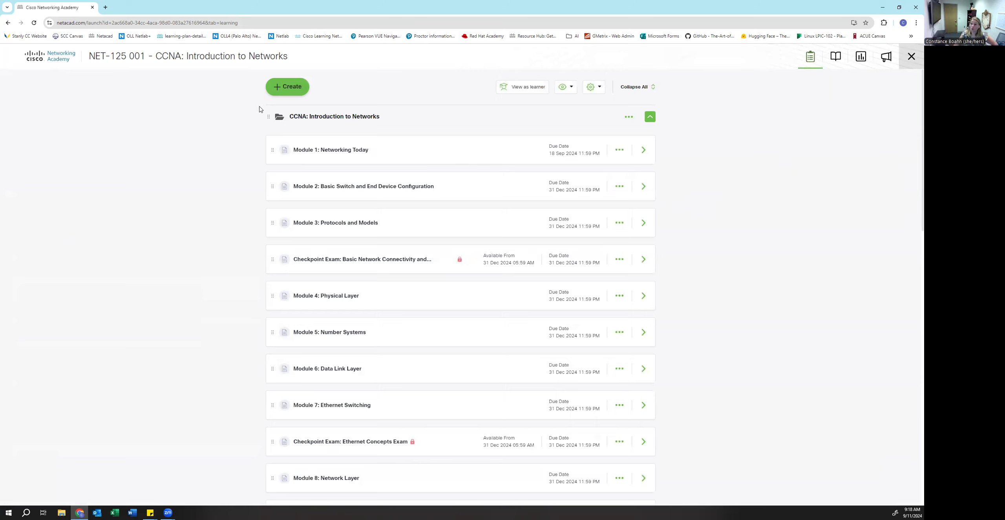
# - Browse the Create options and course announcements, then bring up the Checkpoint Exam's action menu
pyautogui.click(287, 89)
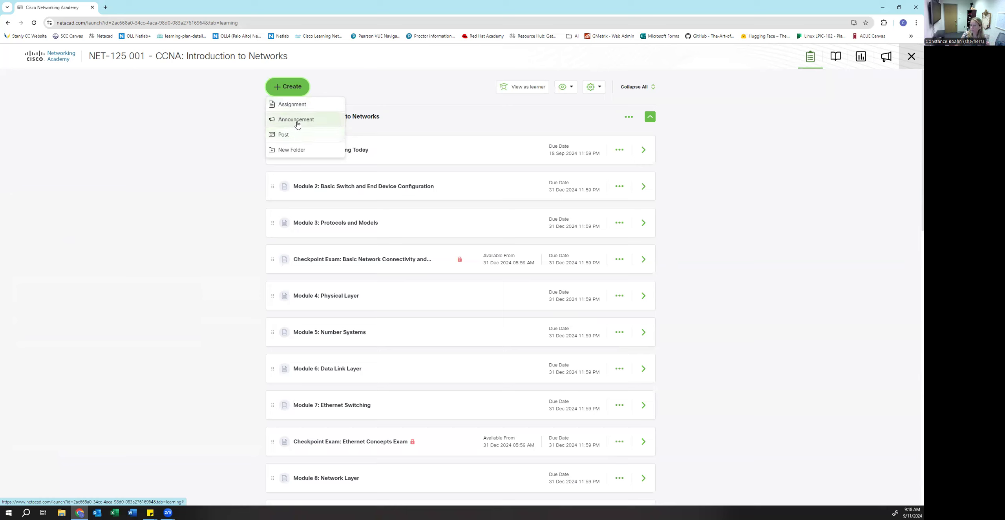
pyautogui.click(883, 57)
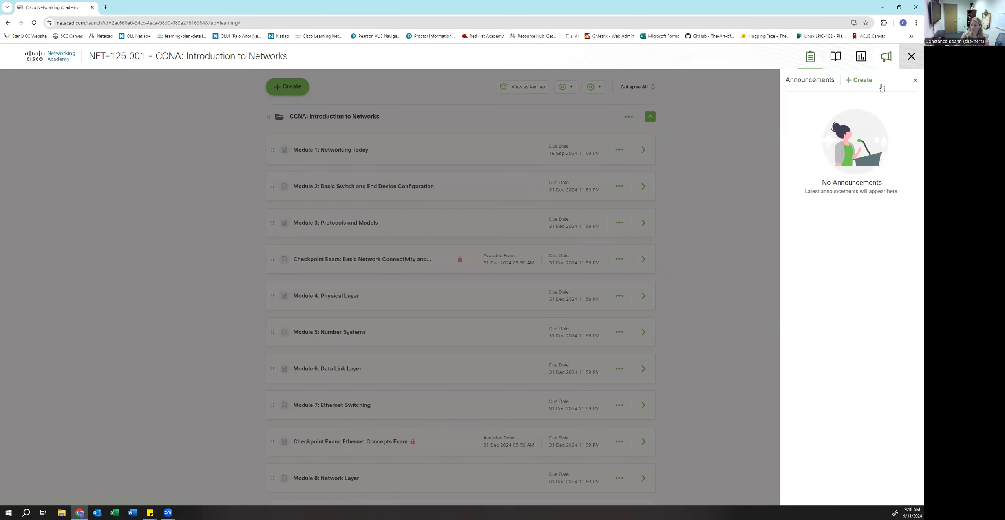
pyautogui.click(914, 80)
pyautogui.click(302, 88)
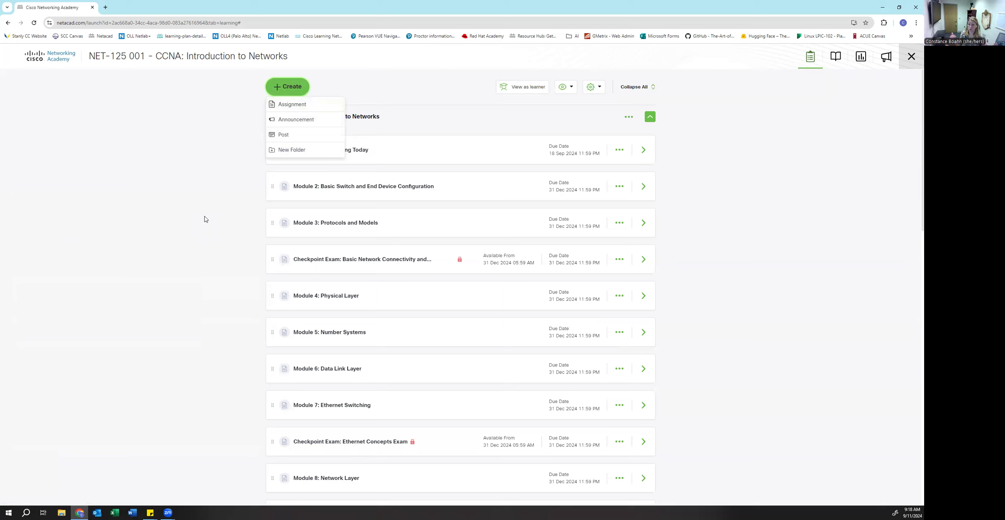
pyautogui.click(711, 179)
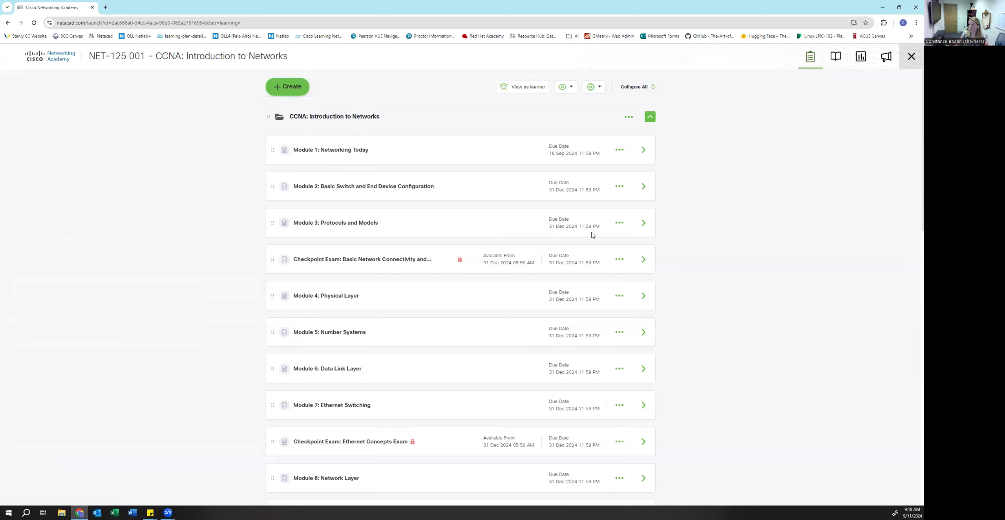
pyautogui.click(617, 261)
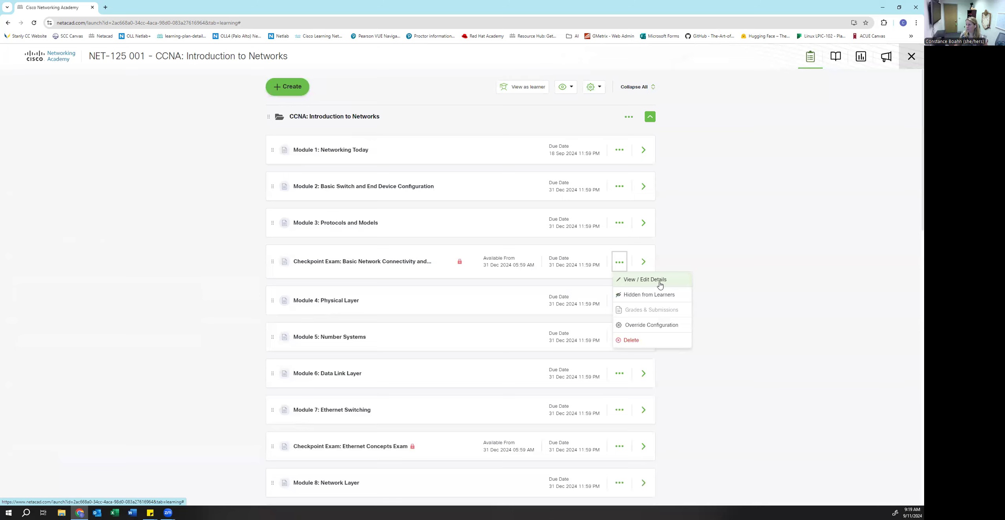
# - Edit the Checkpoint Exam and pick Sep 25, 2024 as its due date, which triggers an availability warning
pyautogui.click(638, 282)
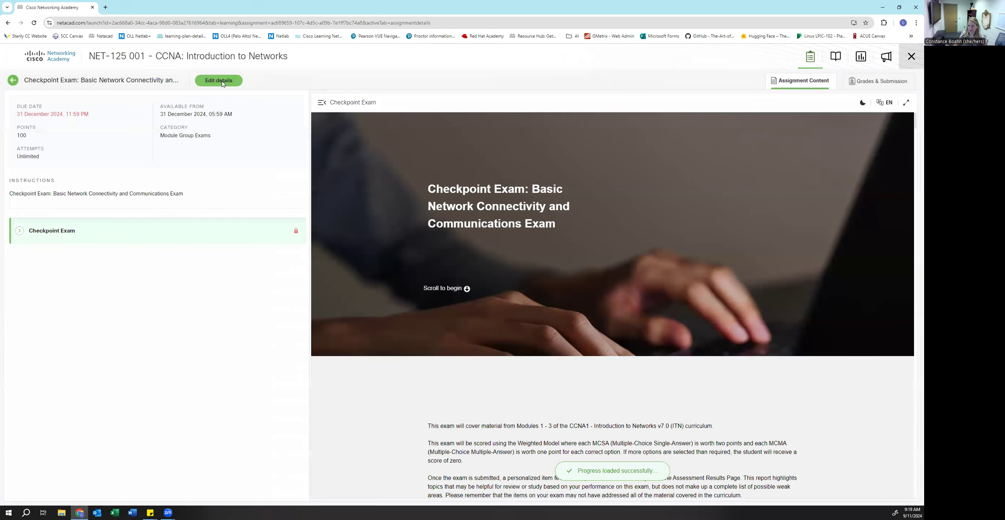
pyautogui.click(222, 84)
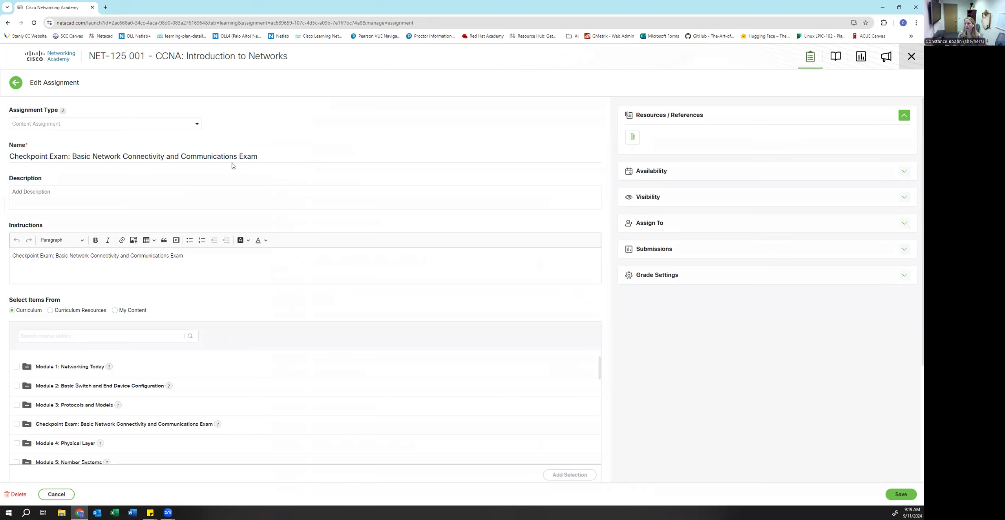
pyautogui.scroll(-4, 297, 187)
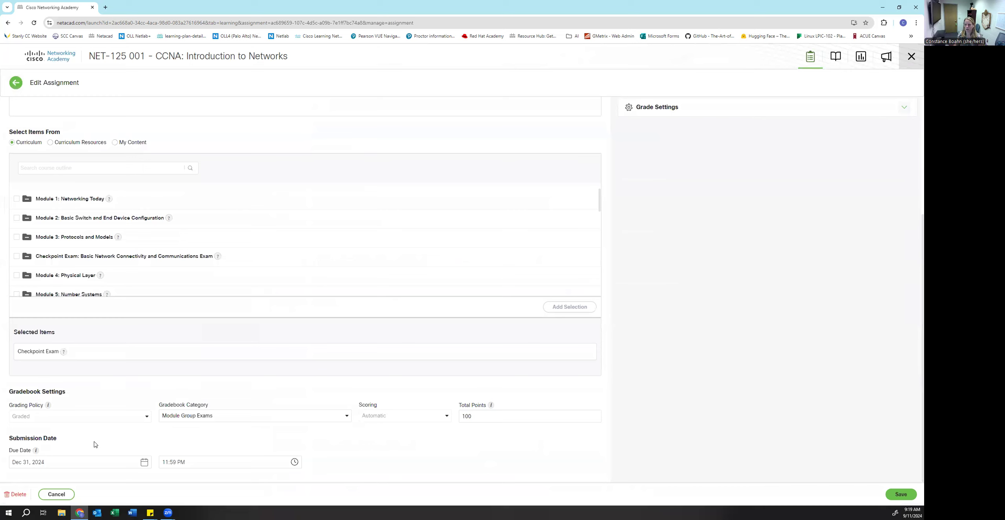
pyautogui.click(84, 464)
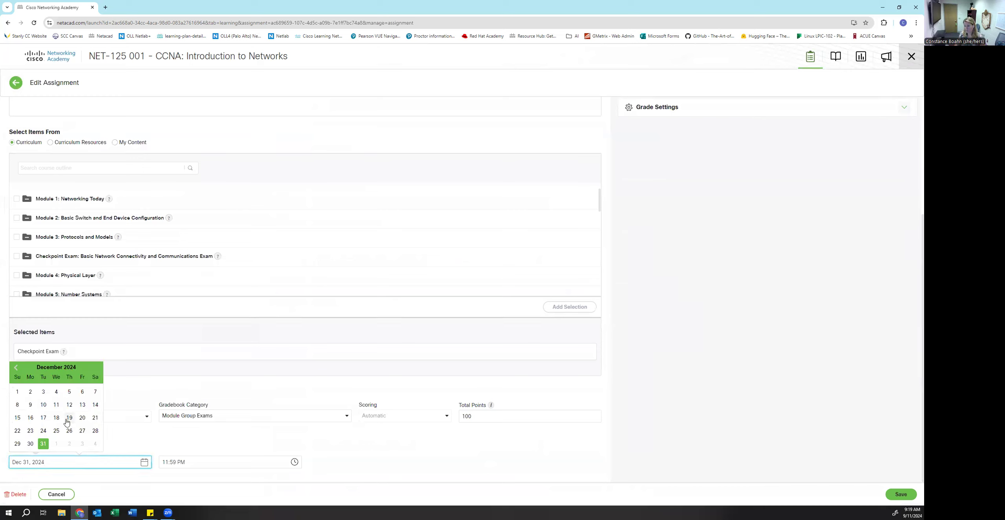
pyautogui.click(16, 368)
pyautogui.click(16, 369)
pyautogui.click(16, 368)
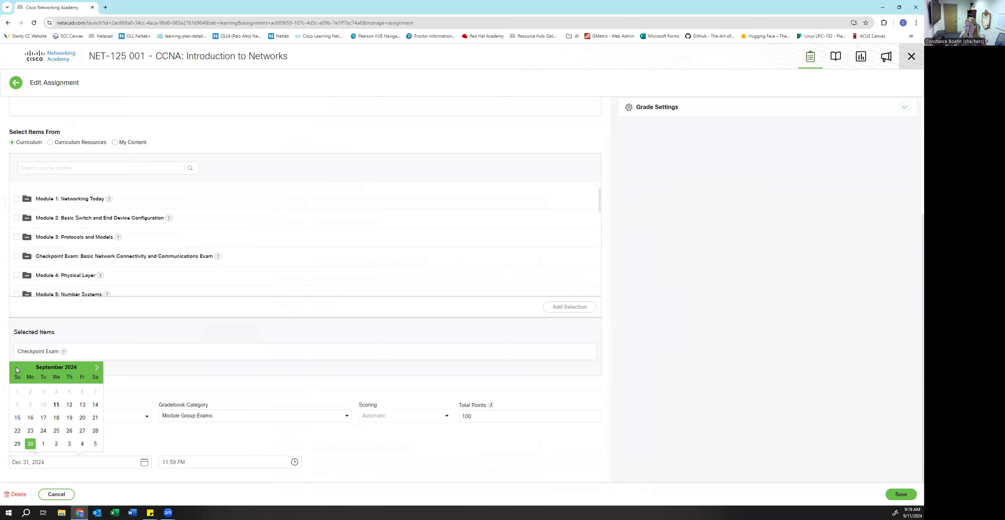
pyautogui.click(56, 430)
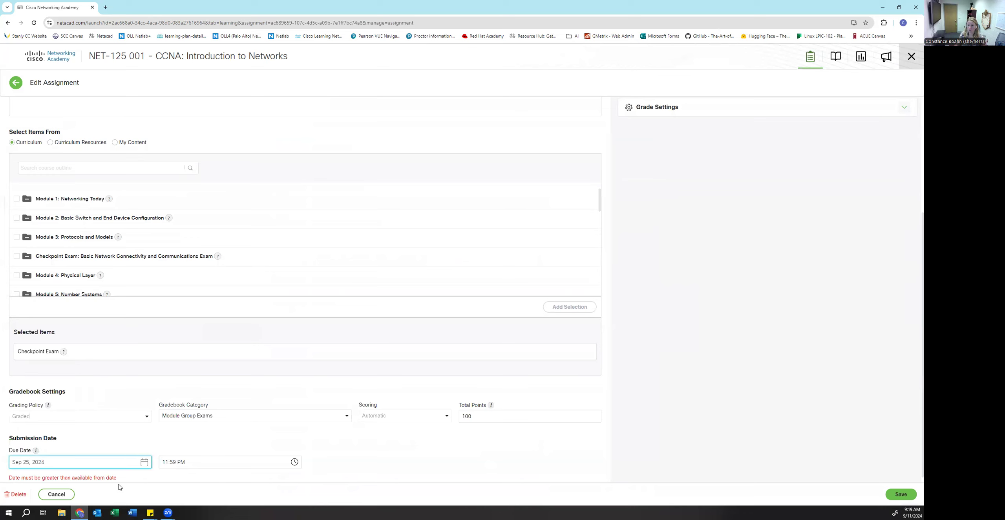
pyautogui.moveTo(120, 478); pyautogui.dragTo(1, 476)
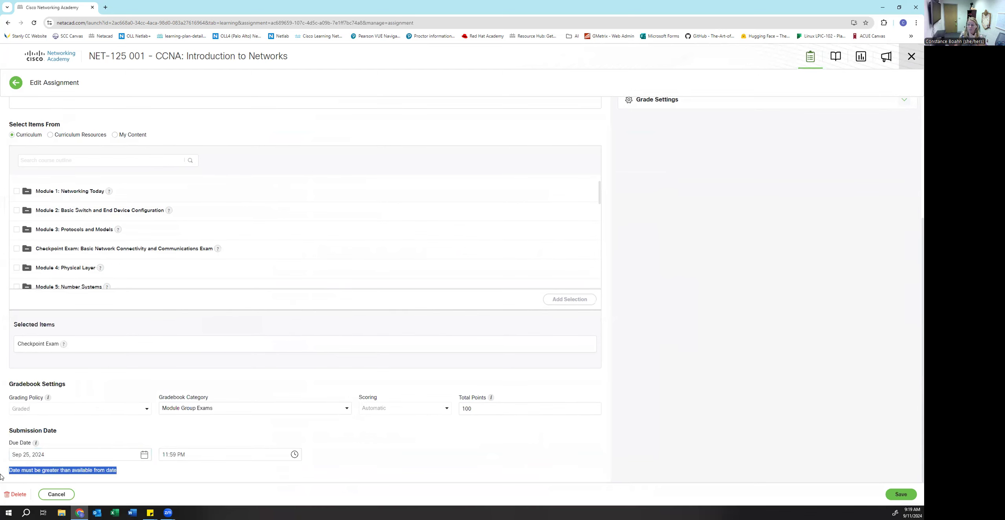
pyautogui.click(318, 474)
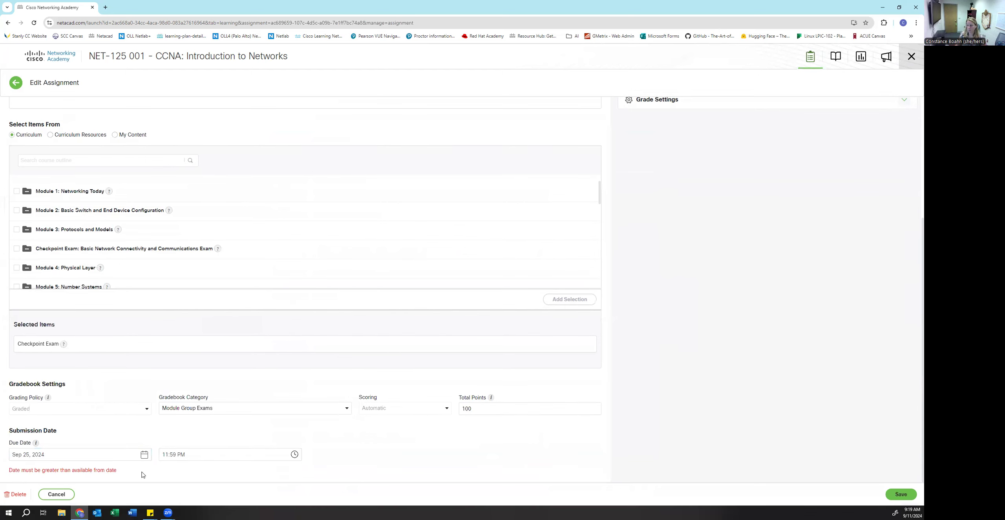
pyautogui.scroll(4, 507, 355)
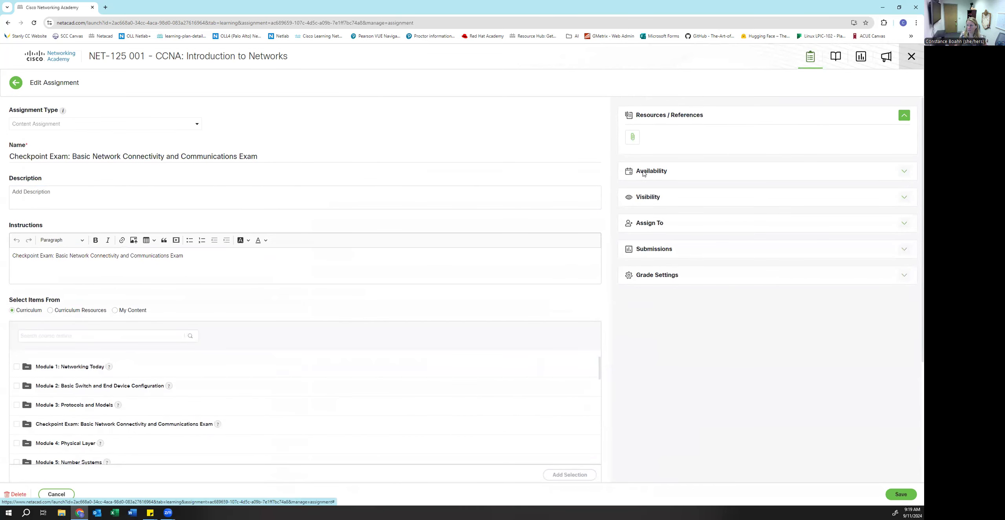
# - Set the Checkpoint Exam's Available From date to Sep 11, 2024
pyautogui.click(646, 174)
pyautogui.click(670, 221)
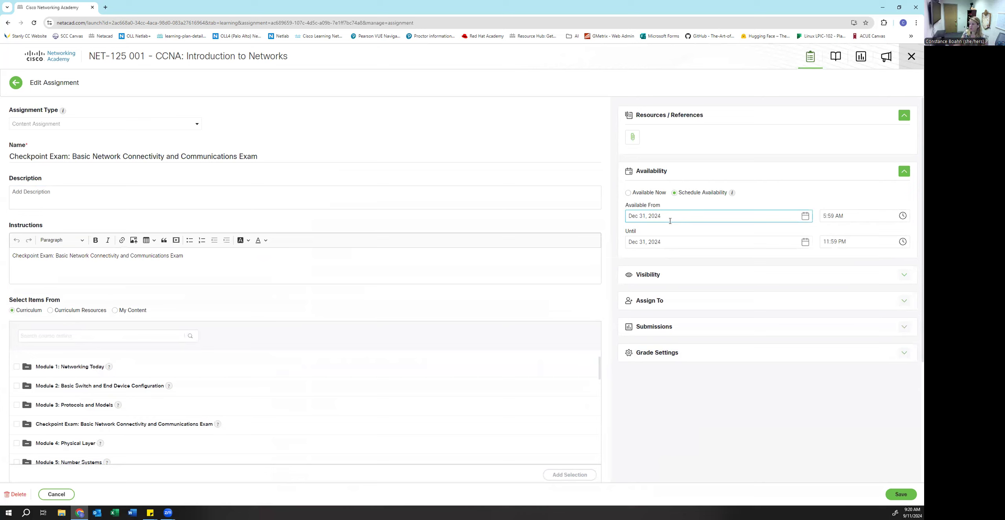
pyautogui.click(661, 213)
pyautogui.click(725, 233)
pyautogui.click(725, 234)
pyautogui.click(725, 234)
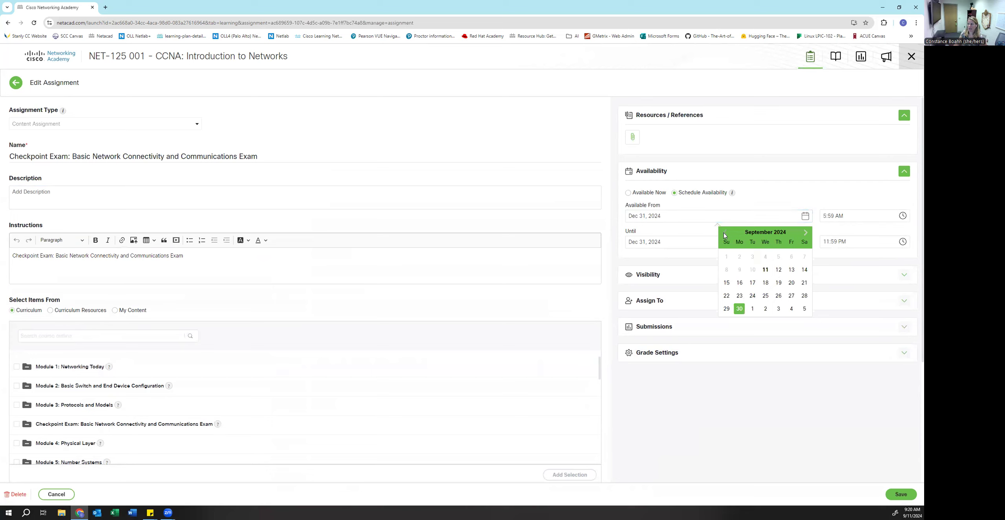
pyautogui.click(765, 269)
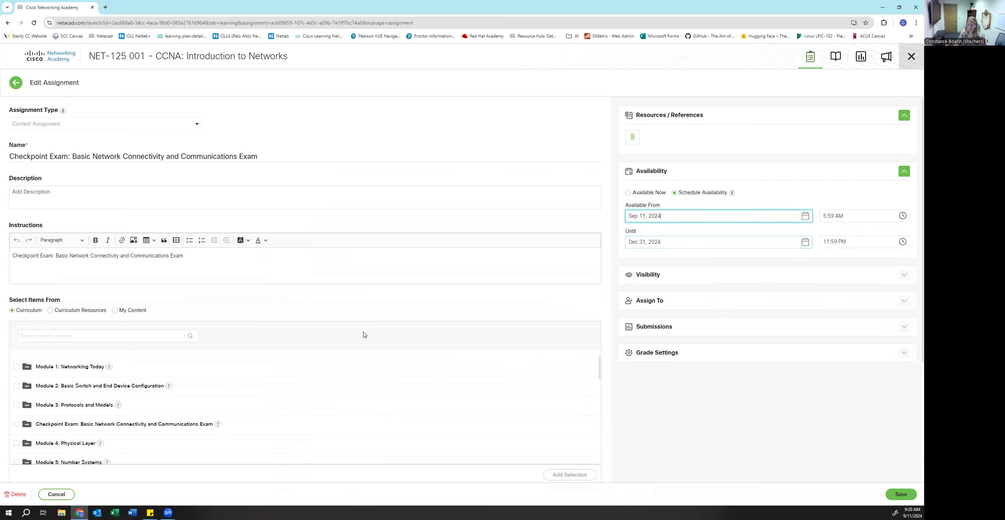
pyautogui.scroll(-5, 357, 342)
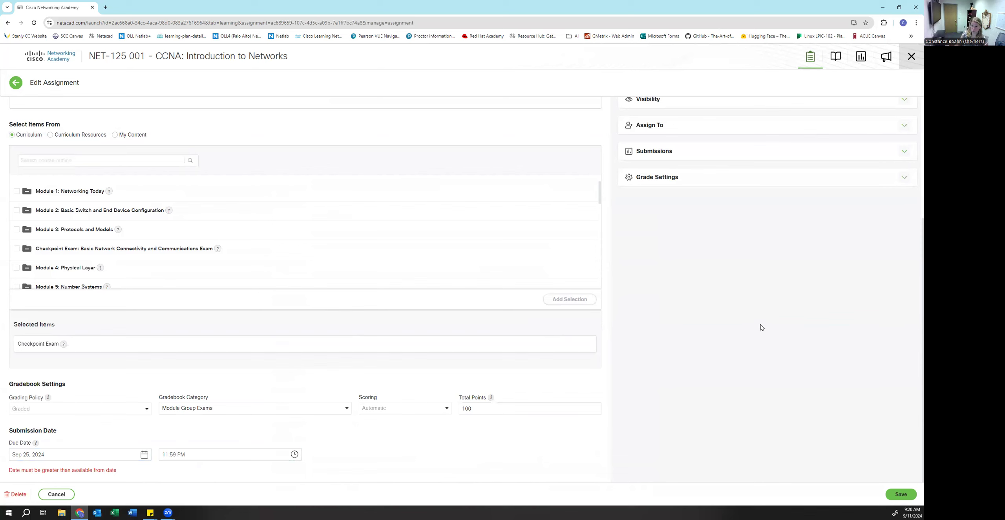
pyautogui.scroll(2, 762, 327)
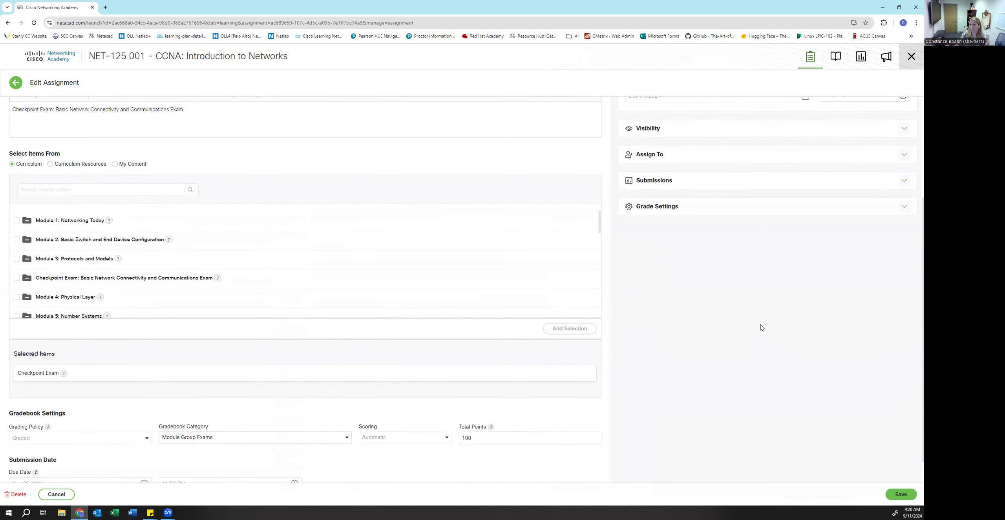
# - Set the Checkpoint Exam's number of attempts to Multiple, limited to 3
pyautogui.click(677, 225)
pyautogui.click(693, 284)
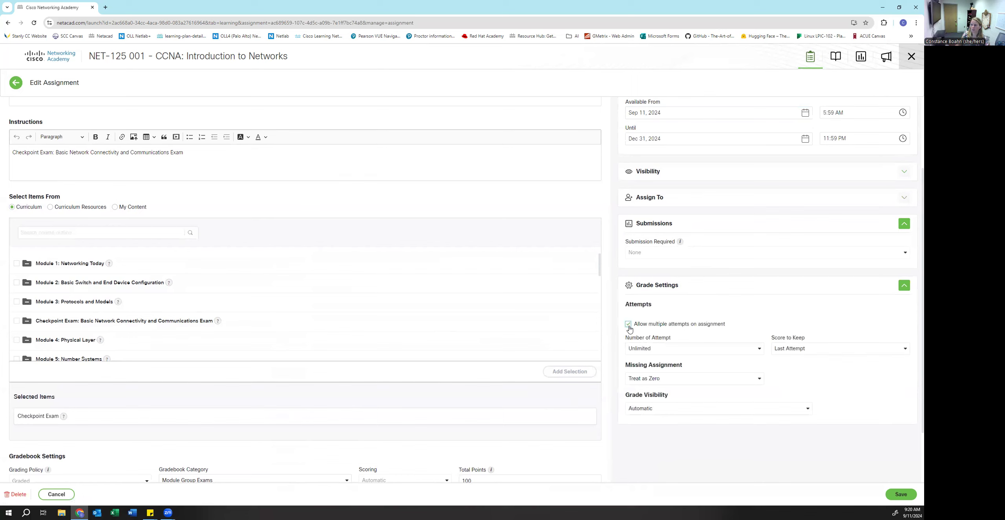
pyautogui.click(658, 348)
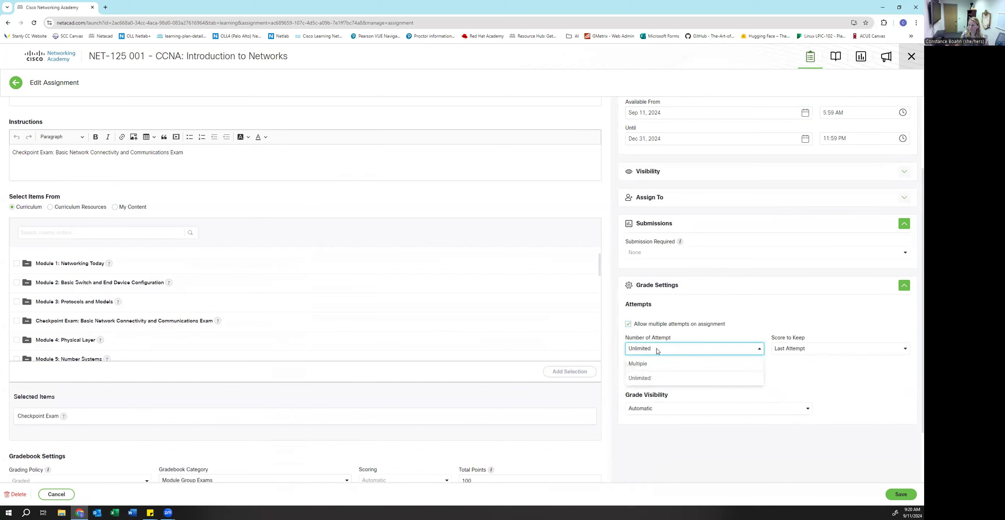
pyautogui.click(637, 363)
pyautogui.click(648, 373)
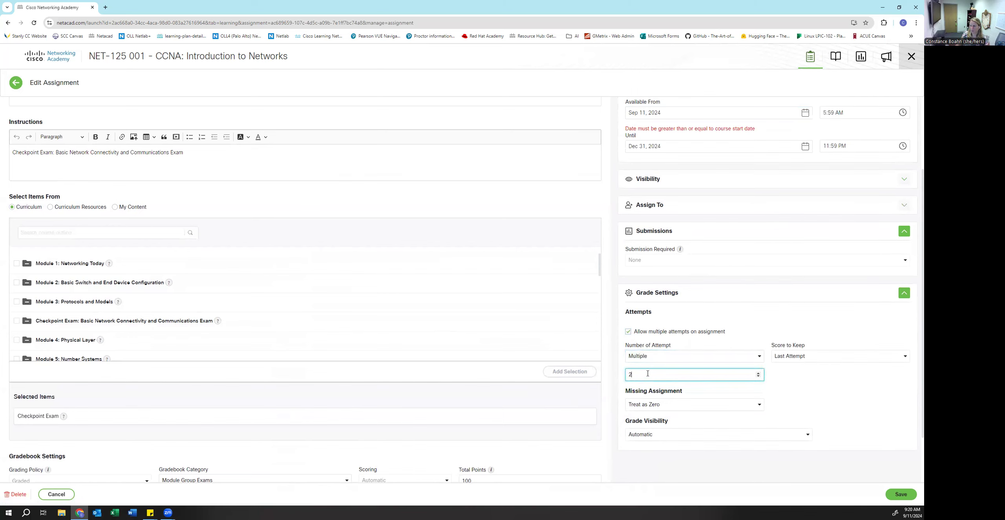
pyautogui.moveTo(619, 374); pyautogui.dragTo(613, 375)
pyautogui.write('3')
pyautogui.click(877, 380)
# - Keep the highest score, treat missing assignments as zero, and leave grade visibility Automatic
pyautogui.click(845, 355)
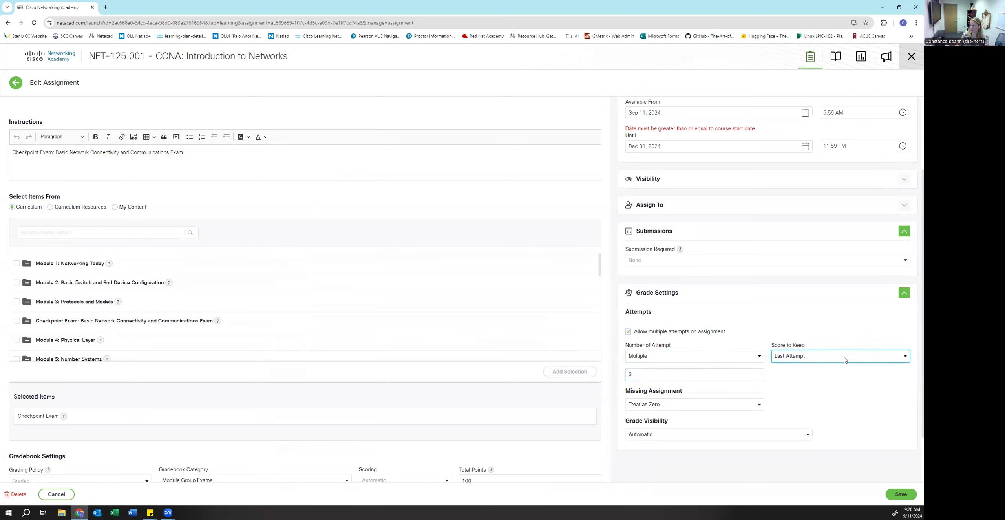
pyautogui.click(807, 403)
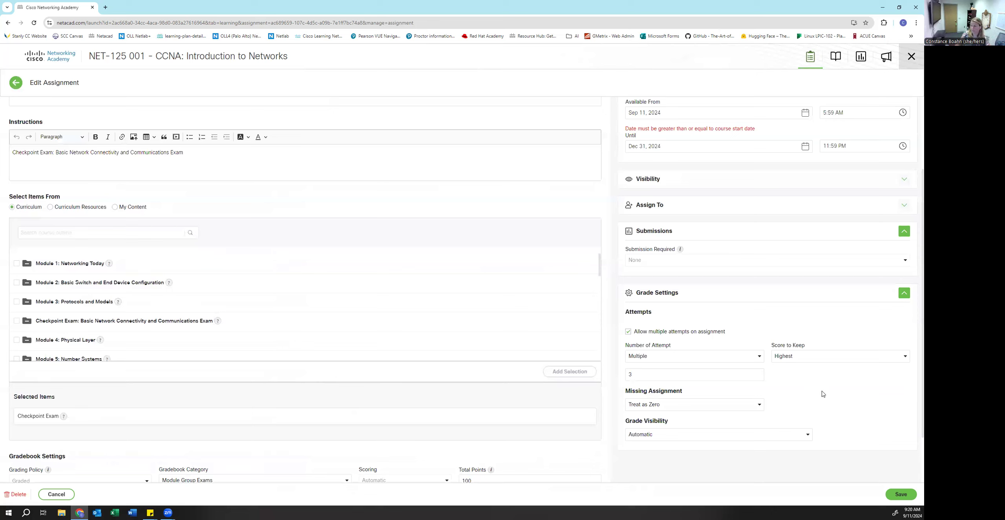
pyautogui.click(714, 408)
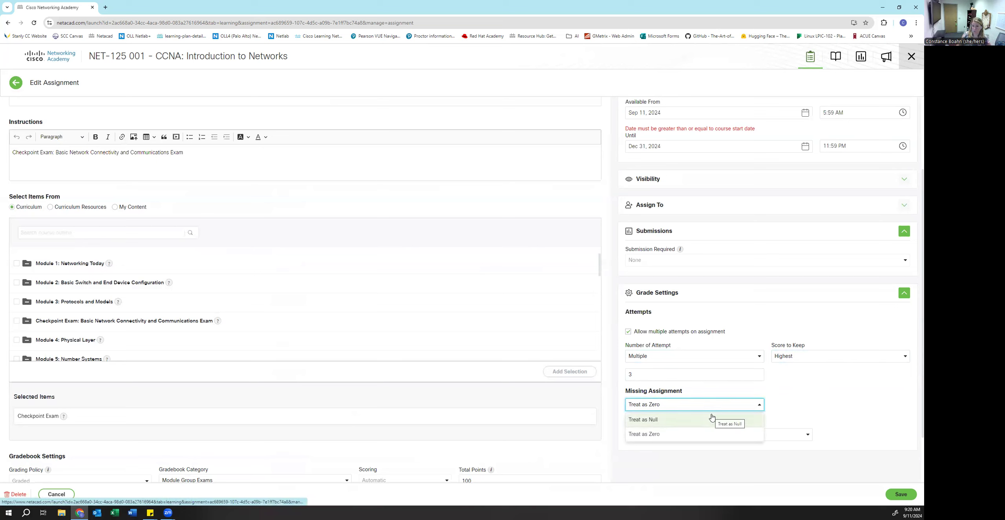
pyautogui.click(757, 435)
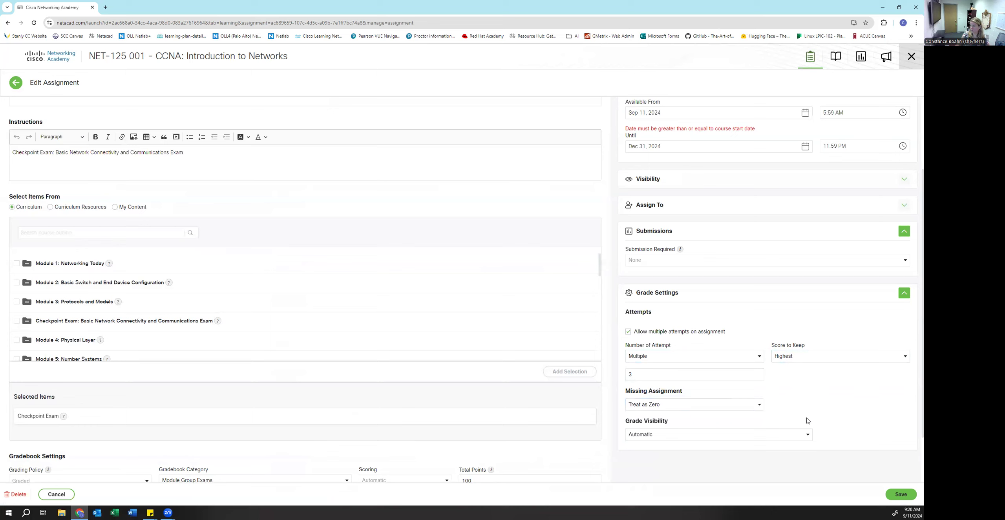
pyautogui.click(684, 440)
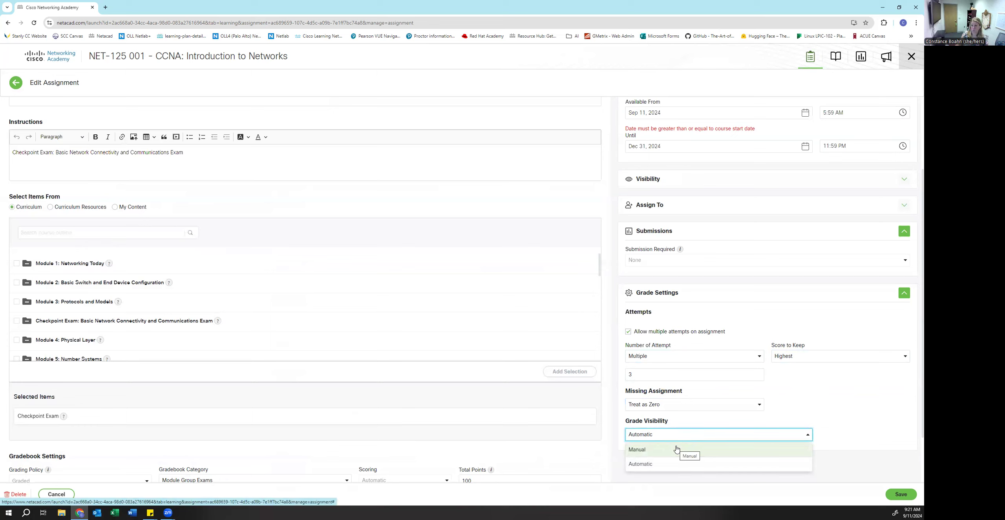
pyautogui.click(823, 419)
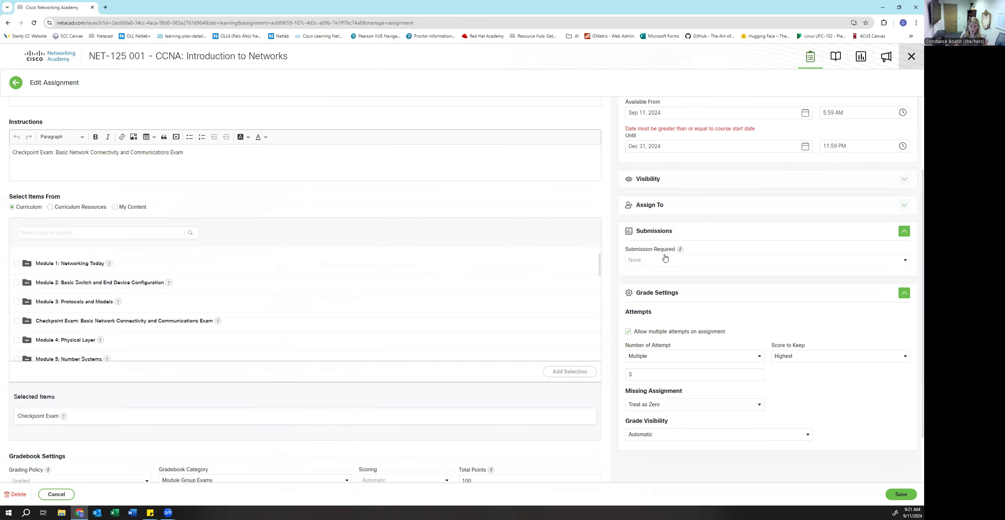
pyautogui.click(683, 204)
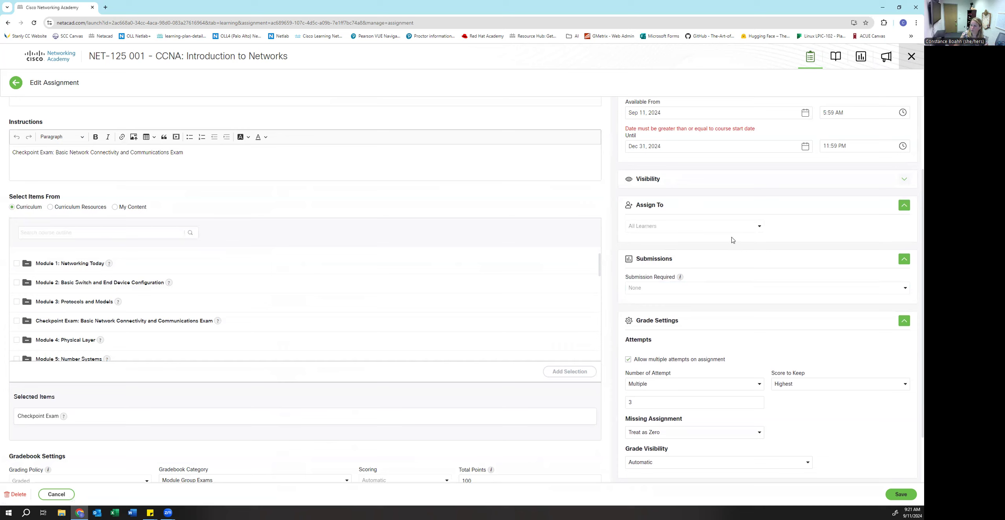
# - Leave visibility unchanged, change Available From to Sep 12, 2024, and save the exam
pyautogui.click(652, 183)
pyautogui.scroll(2, 728, 217)
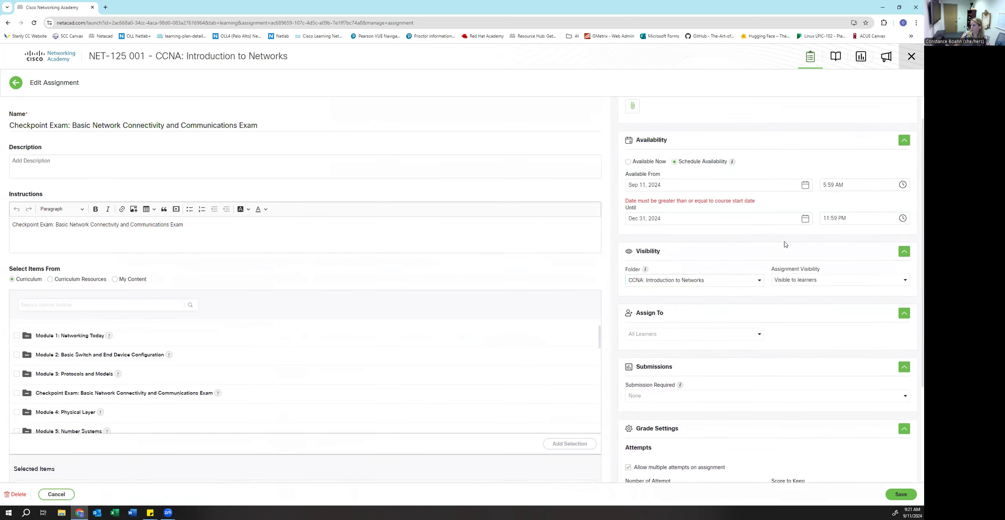
pyautogui.click(802, 280)
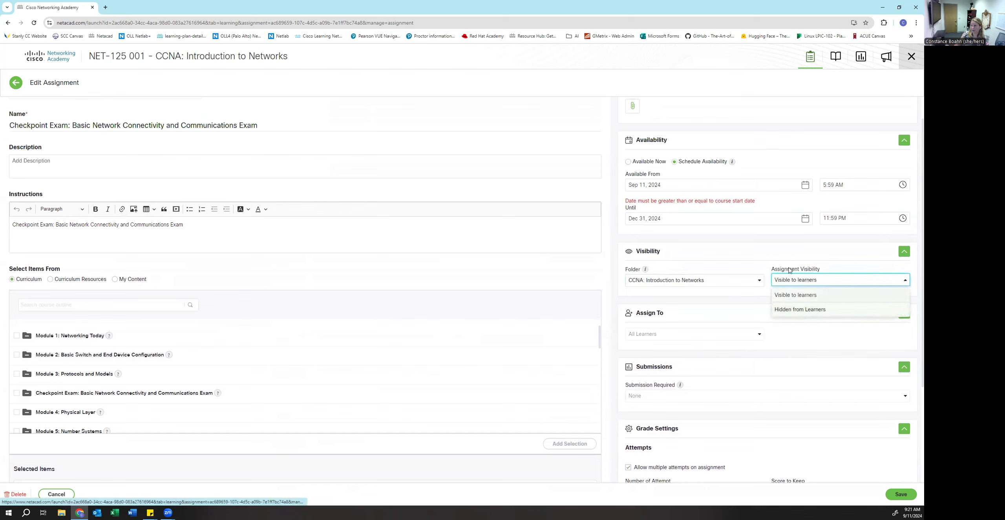
pyautogui.click(779, 258)
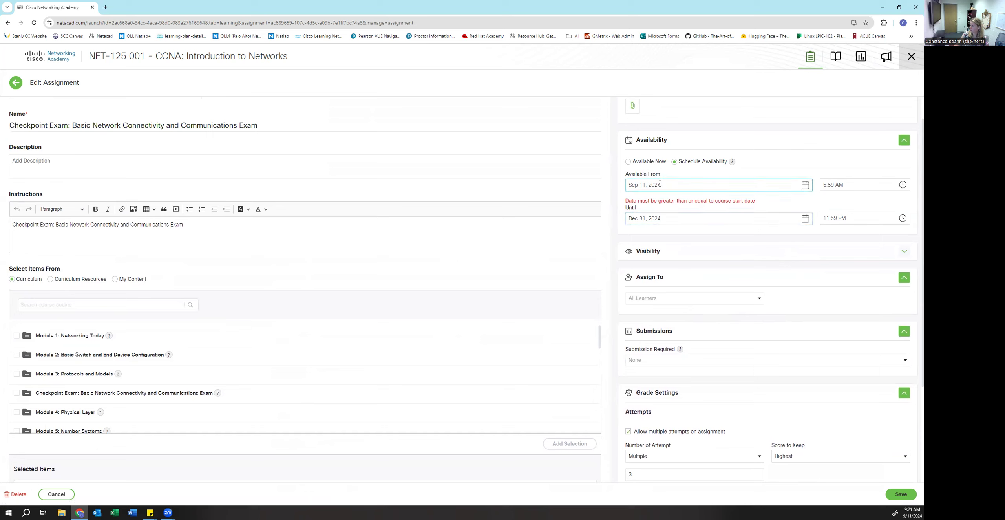
pyautogui.click(659, 183)
pyautogui.click(782, 245)
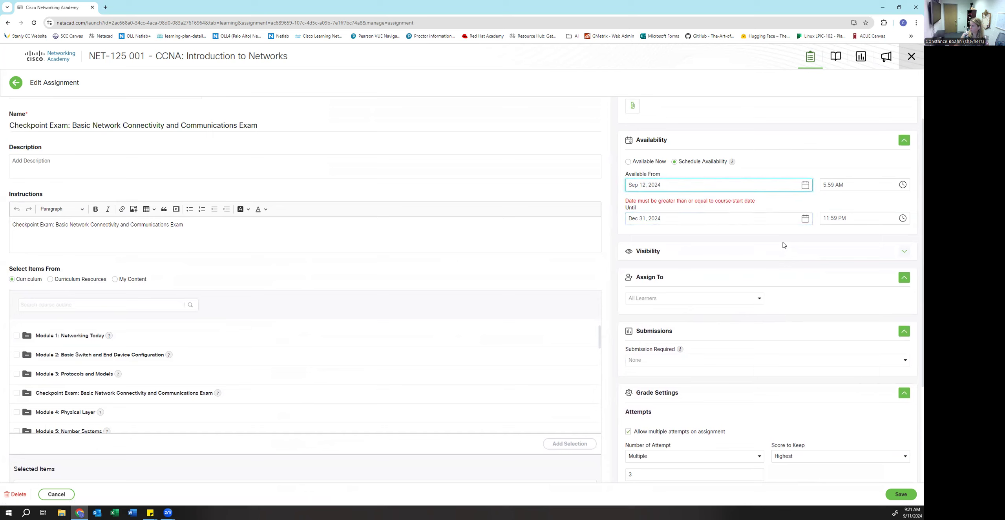
pyautogui.click(711, 200)
pyautogui.click(901, 494)
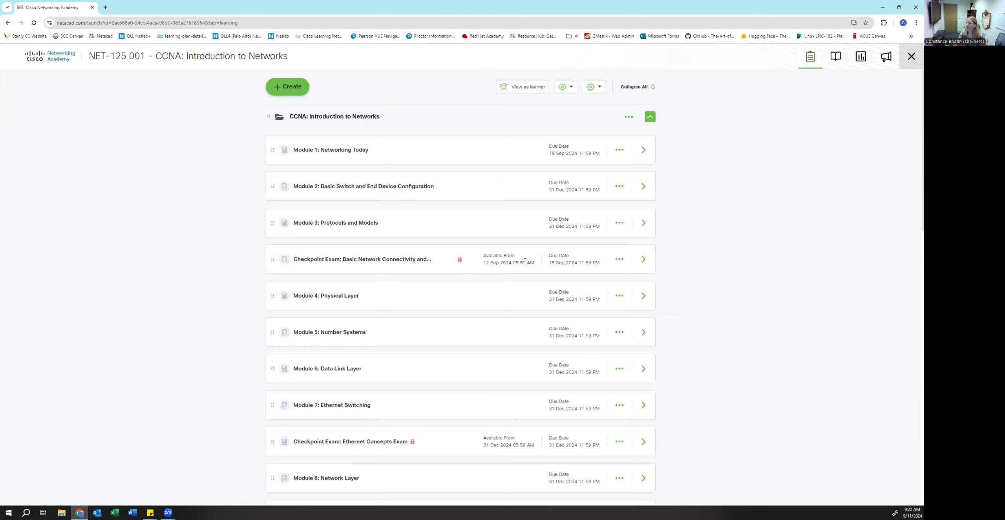
pyautogui.click(355, 260)
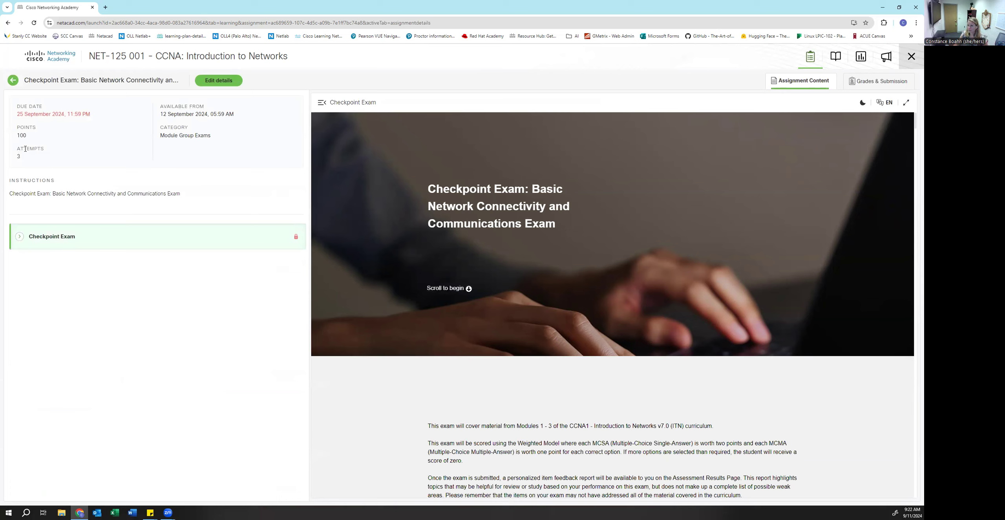
pyautogui.click(14, 82)
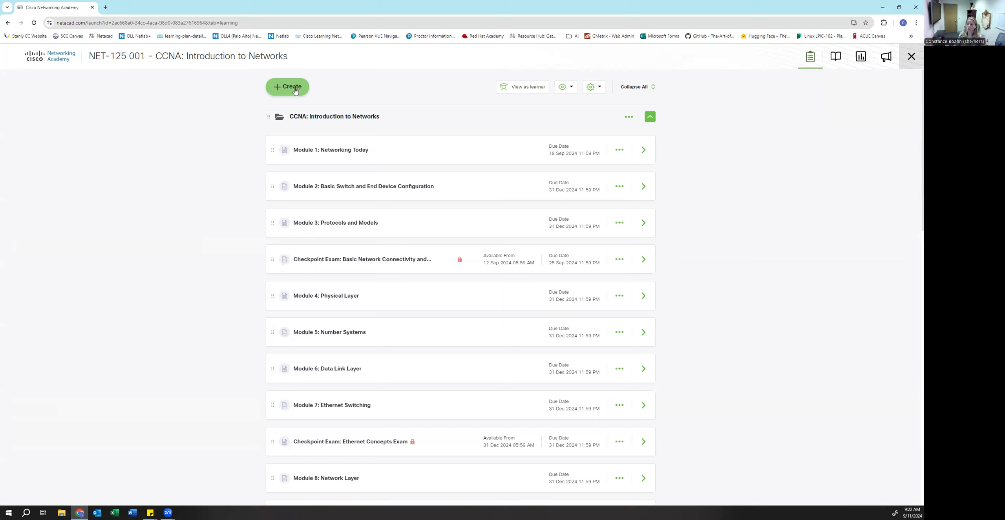
# - Create a new assignment with Grading Policy Ungraded and Submission Required set to Yes
pyautogui.click(291, 88)
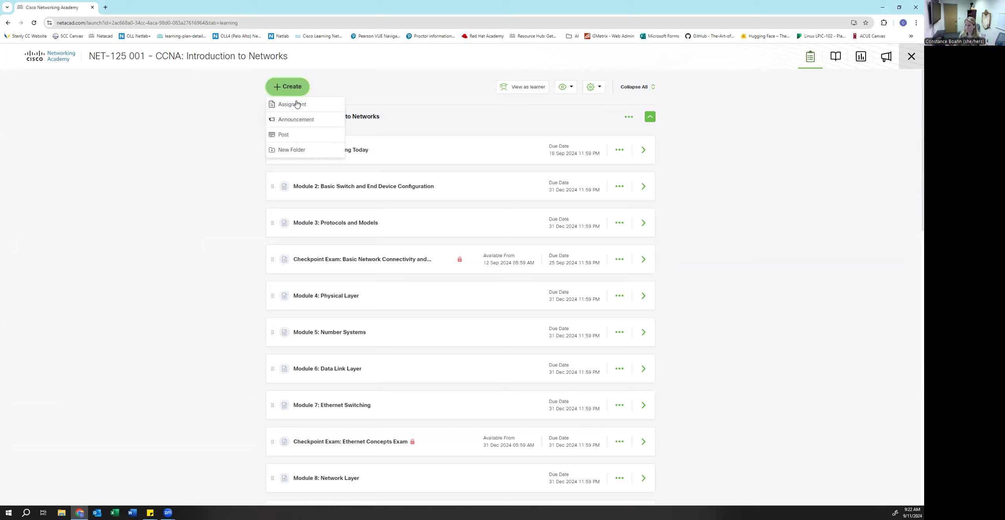
pyautogui.click(297, 105)
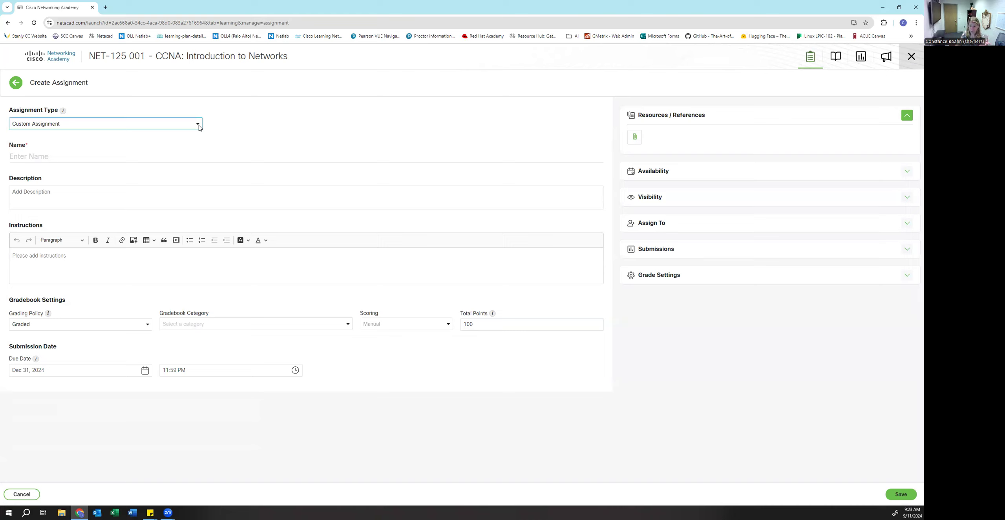
pyautogui.click(90, 324)
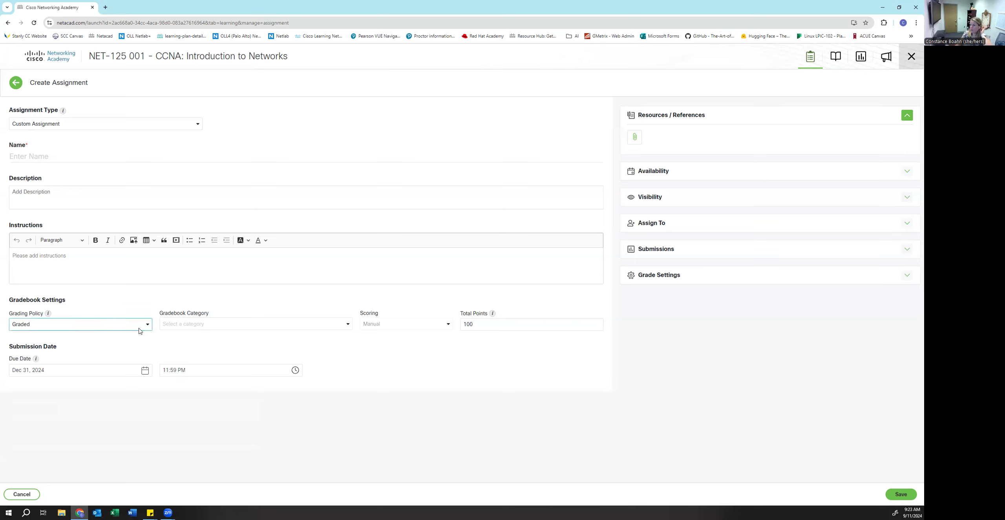
pyautogui.click(92, 354)
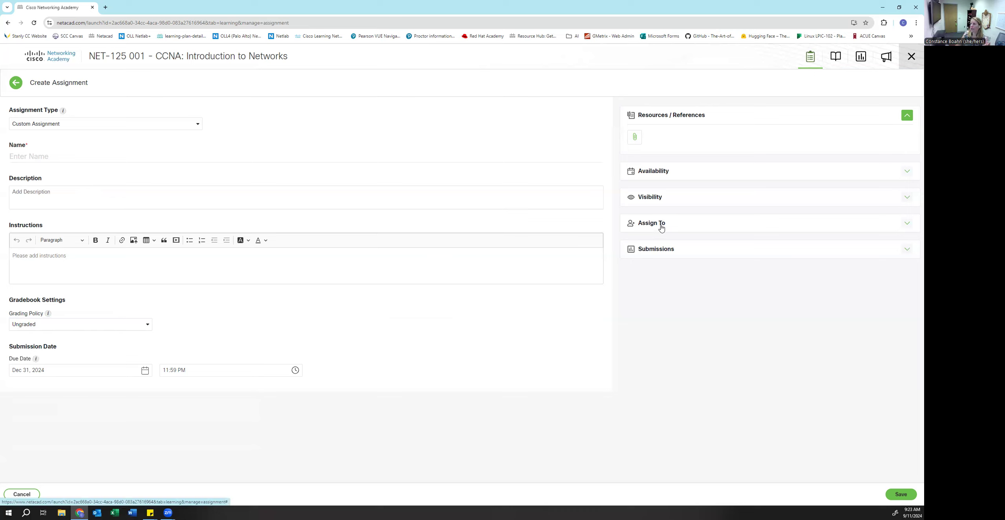
pyautogui.click(660, 254)
pyautogui.click(650, 278)
pyautogui.click(646, 308)
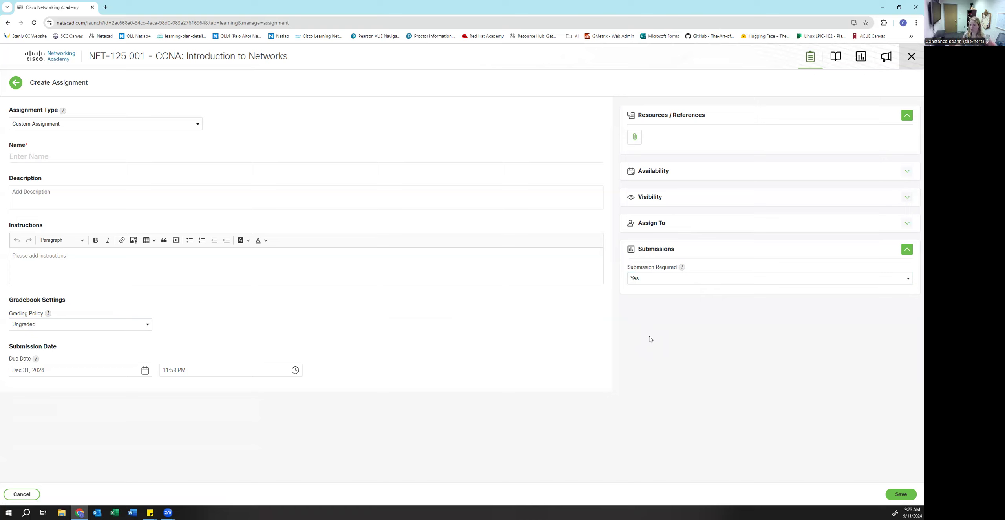
pyautogui.click(75, 369)
pyautogui.click(80, 128)
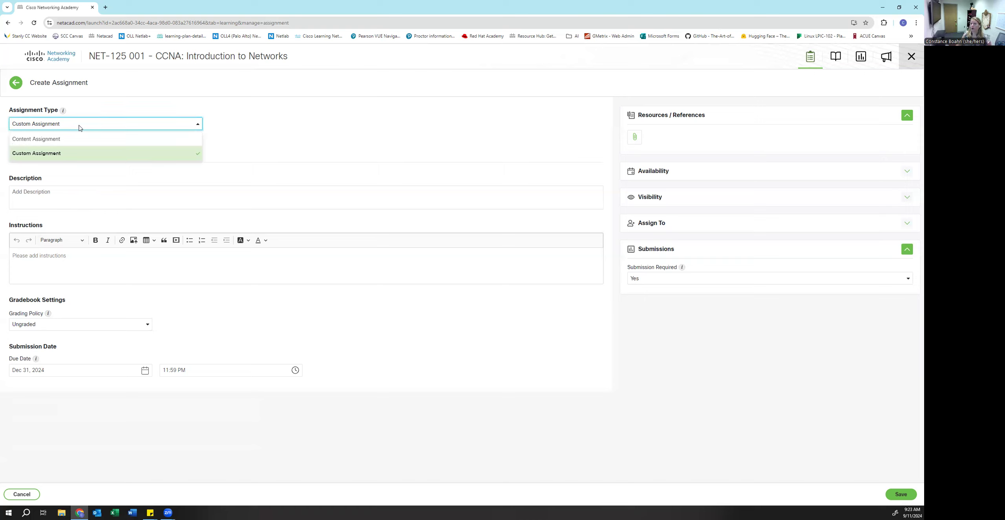
# - Make it a Content Assignment named 'PT Test' described 'Complete the PT.'
pyautogui.click(31, 142)
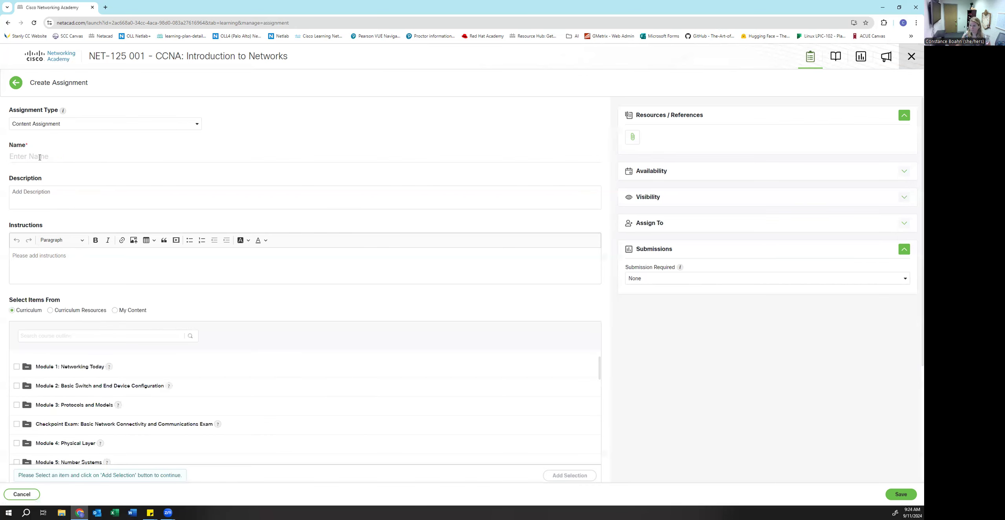
pyautogui.write('PT Test')
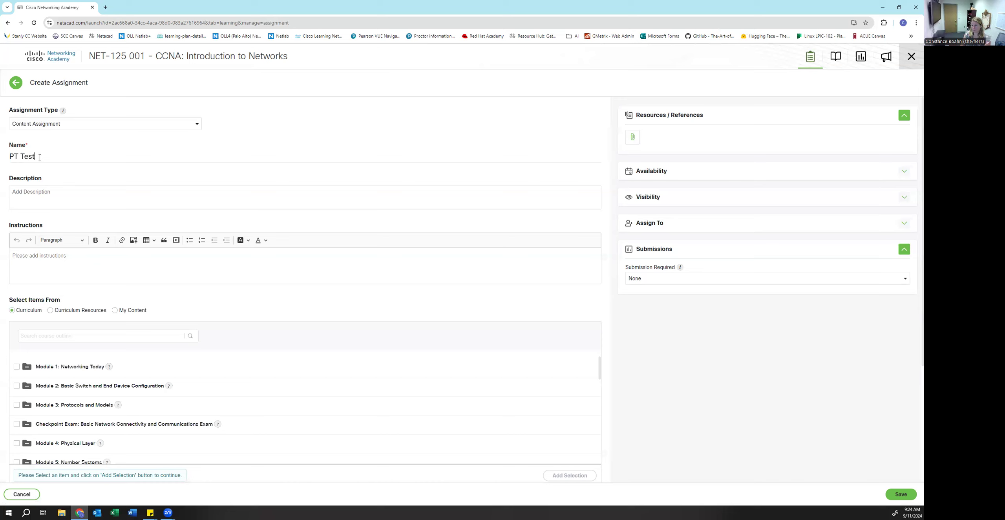
pyautogui.click(73, 194)
pyautogui.write('Complete the PT.')
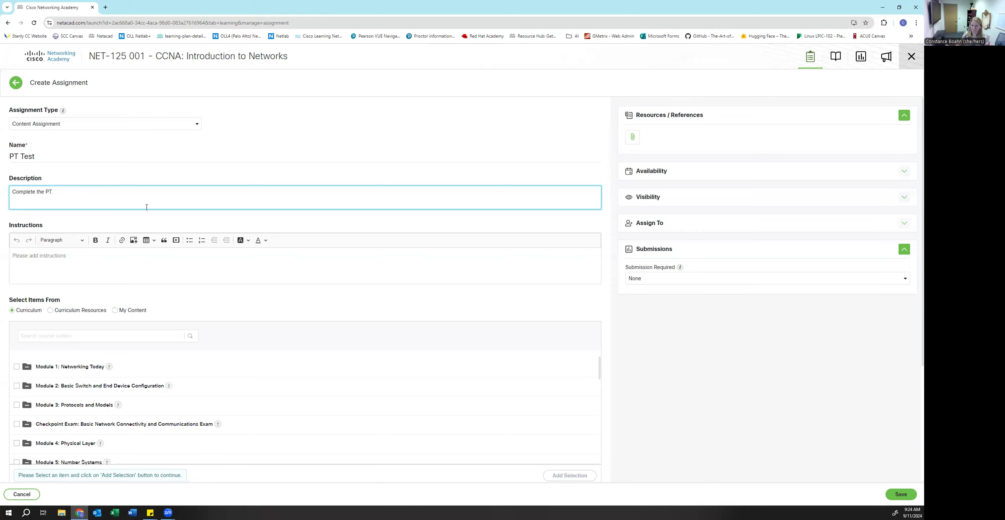
# - Add 1.5.5 Packet Tracer - Network Representation from Module 1 > 1.5 to the selected items
pyautogui.scroll(-3, 164, 220)
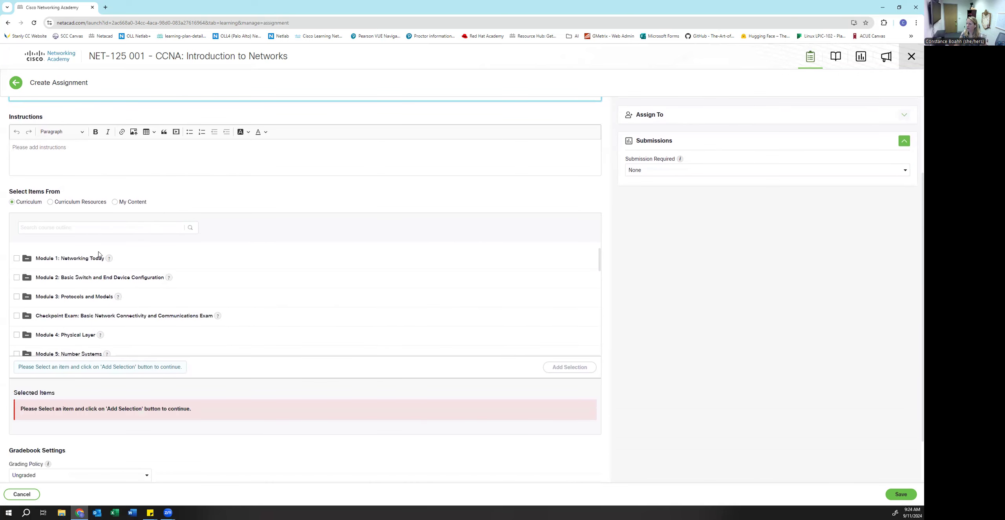
pyautogui.click(71, 259)
pyautogui.scroll(-2, 79, 283)
pyautogui.click(81, 300)
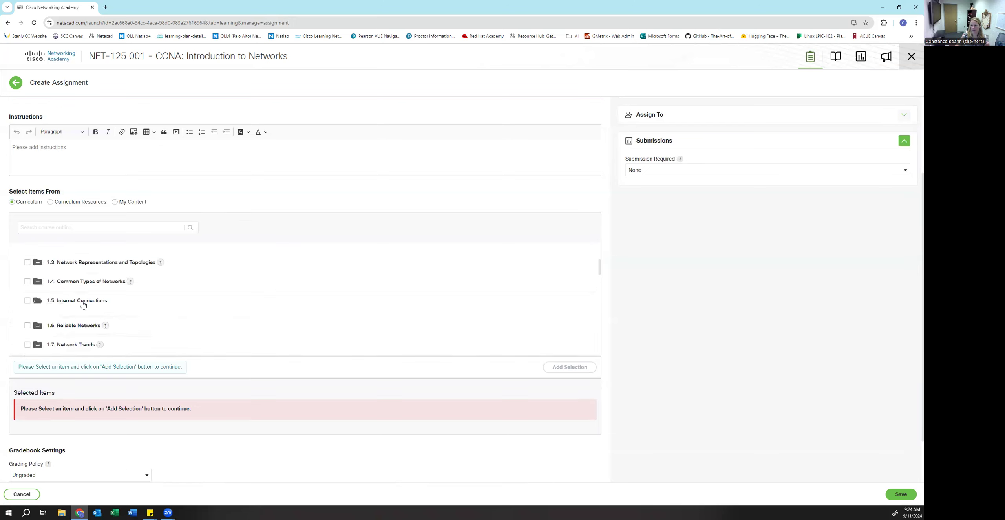
pyautogui.scroll(-2, 82, 302)
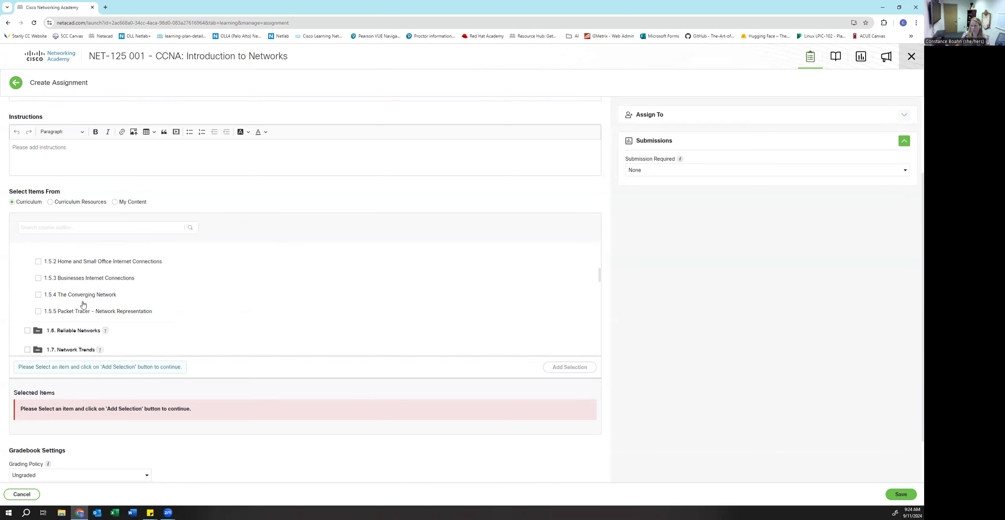
pyautogui.click(39, 312)
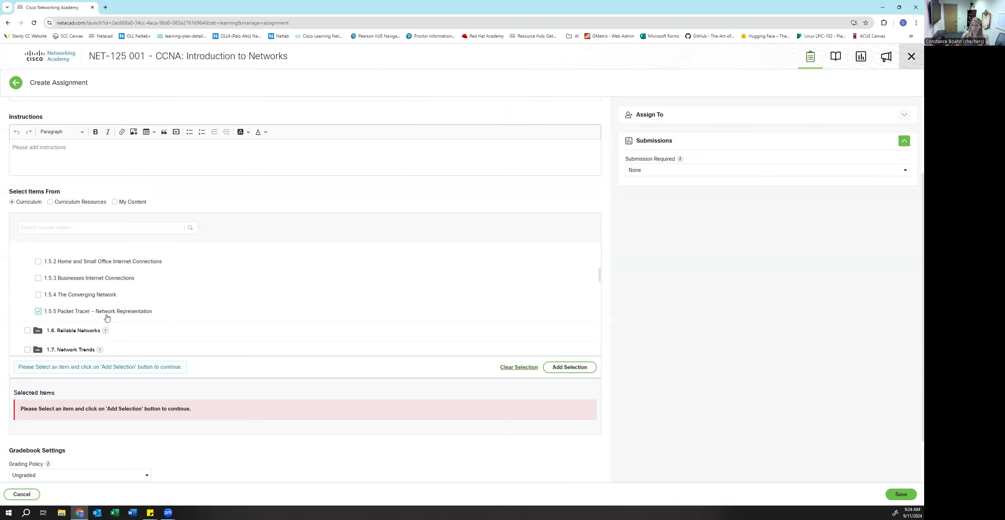
pyautogui.click(560, 367)
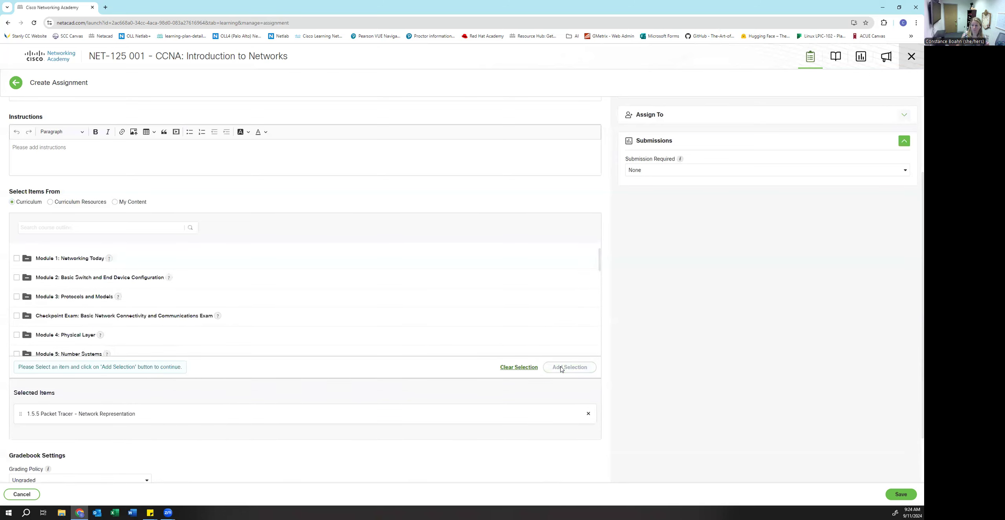
# - Make PT Test graded under a newly created PTs/Labs gradebook category
pyautogui.scroll(-2, 561, 367)
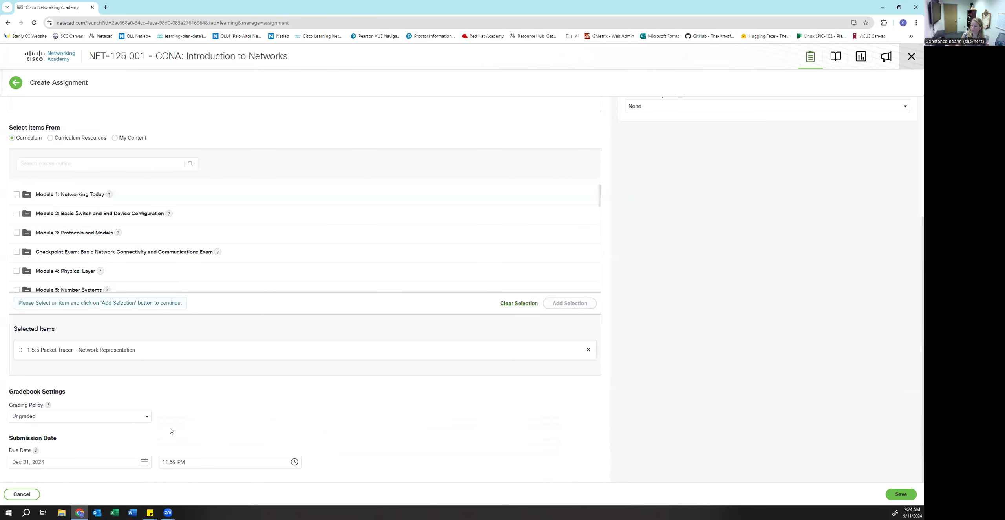
pyautogui.click(114, 417)
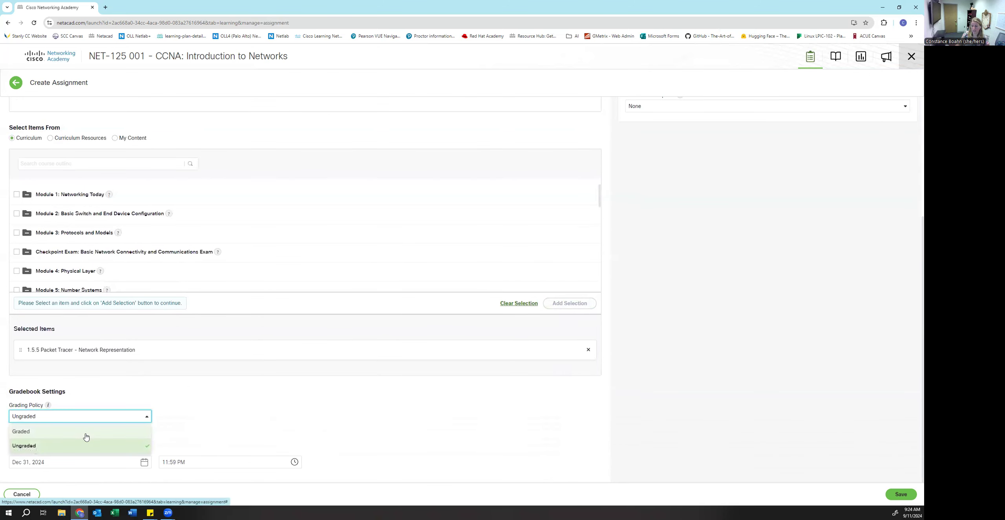
pyautogui.click(86, 434)
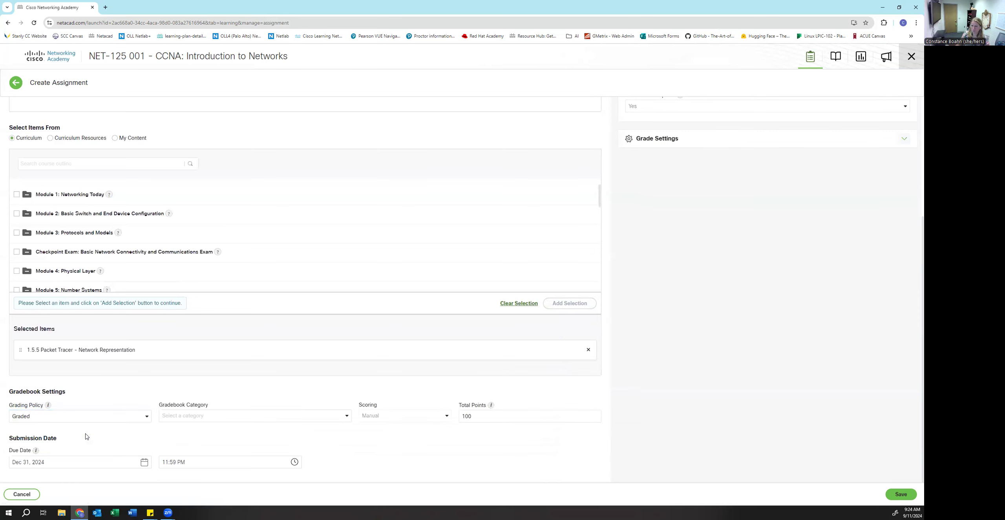
pyautogui.click(191, 417)
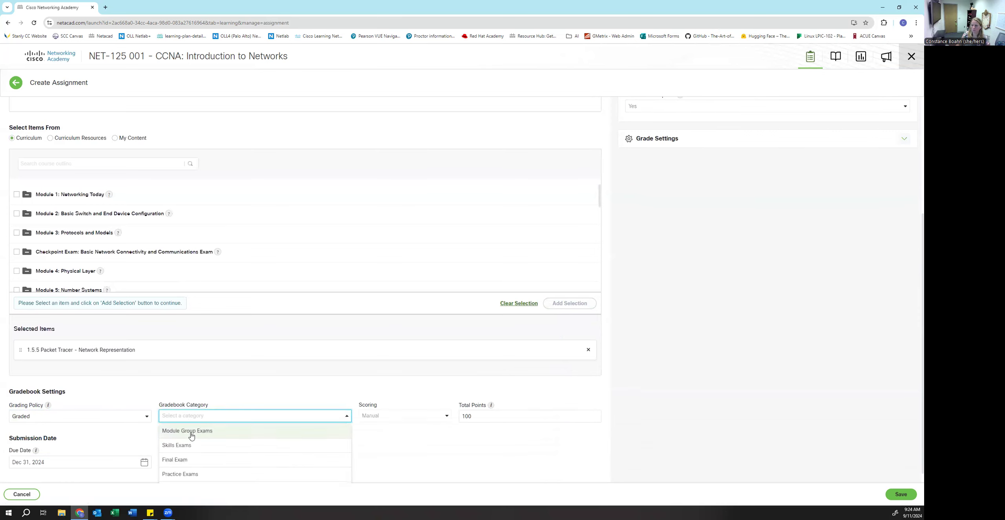
pyautogui.scroll(-1, 191, 447)
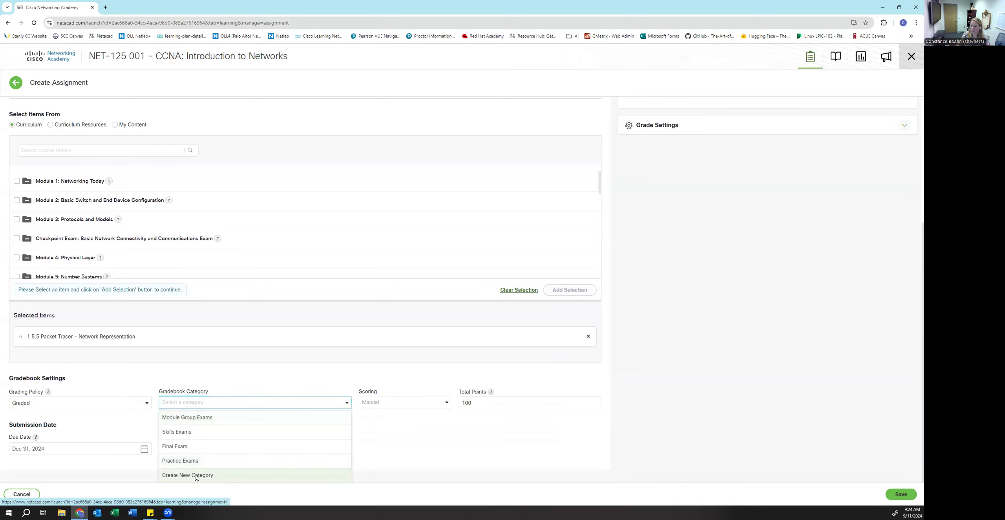
pyautogui.click(196, 476)
pyautogui.click(381, 85)
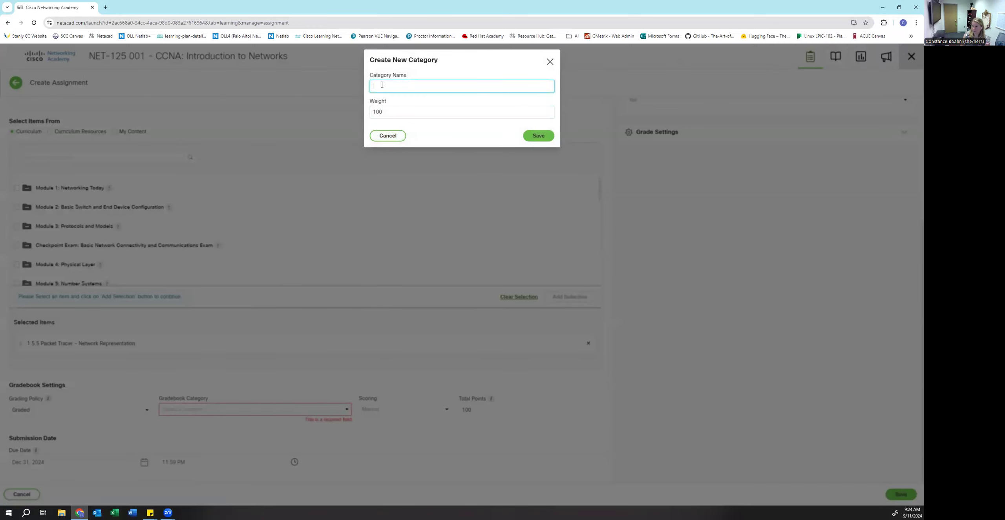
pyautogui.write('PTs/Labs')
pyautogui.click(538, 136)
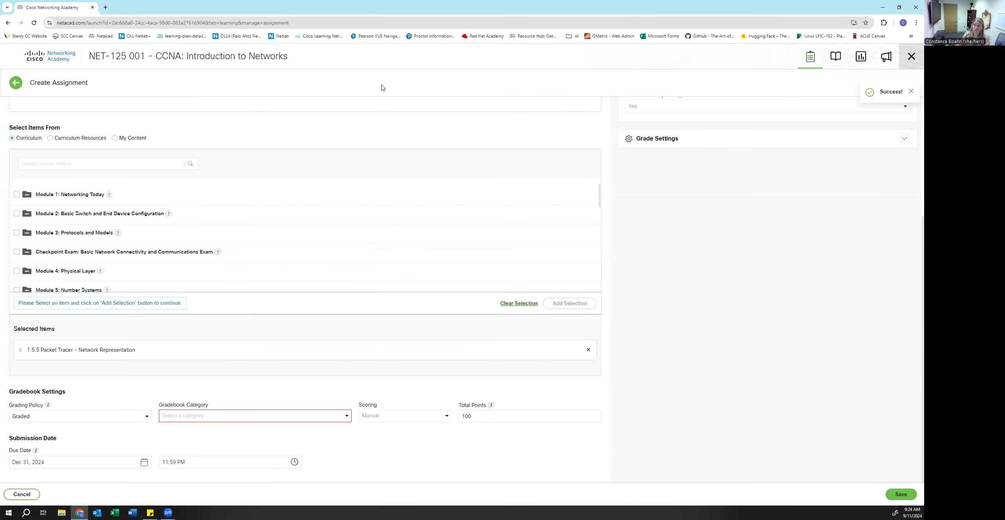
pyautogui.click(204, 415)
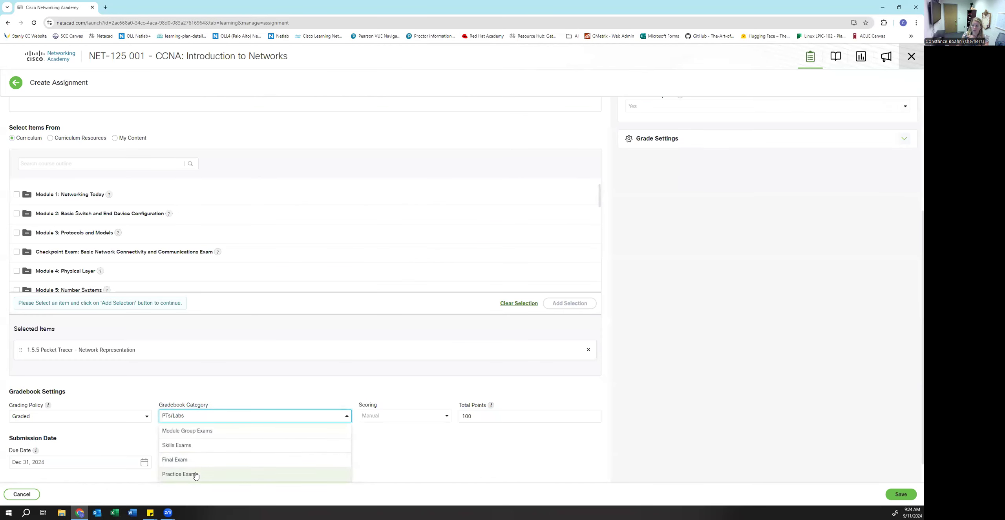
pyautogui.scroll(-2, 192, 471)
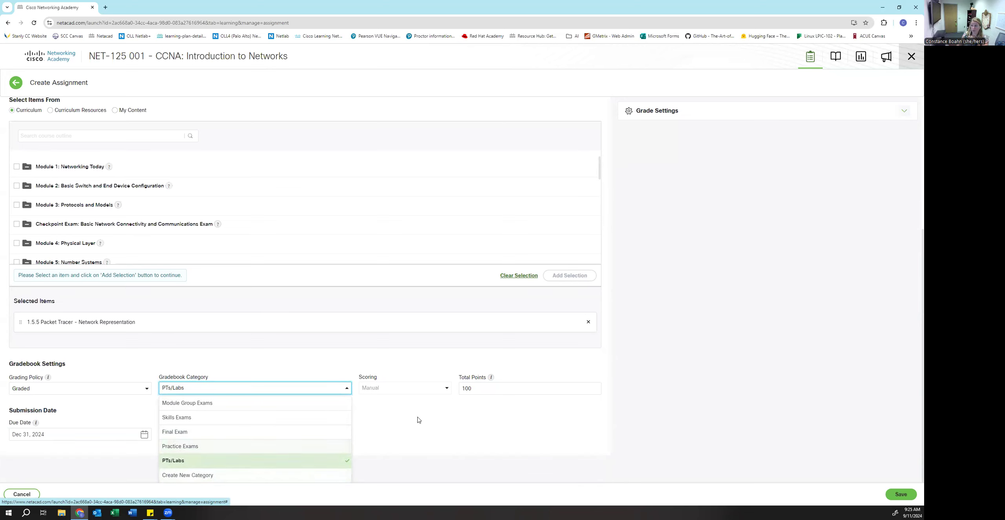
pyautogui.click(431, 412)
# - Set PT Test's due date to Sep 18, 2024 and show its availability settings
pyautogui.click(100, 462)
pyautogui.click(16, 367)
pyautogui.click(16, 367)
pyautogui.click(16, 367)
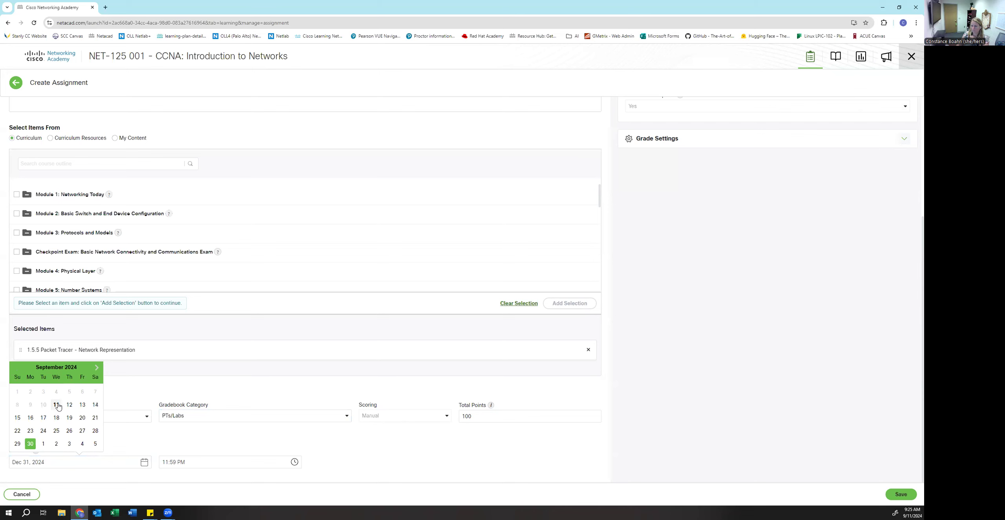
pyautogui.click(56, 418)
pyautogui.scroll(5, 667, 196)
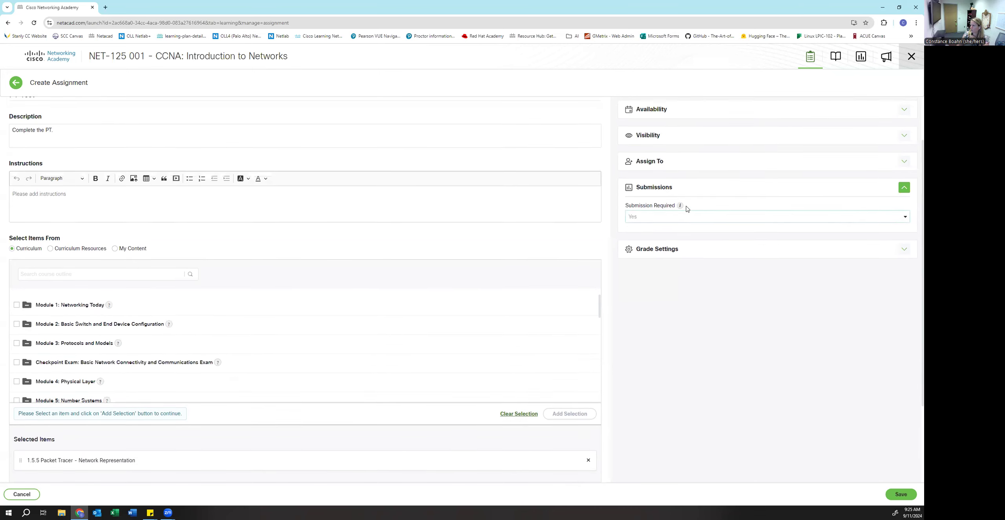
pyautogui.click(667, 179)
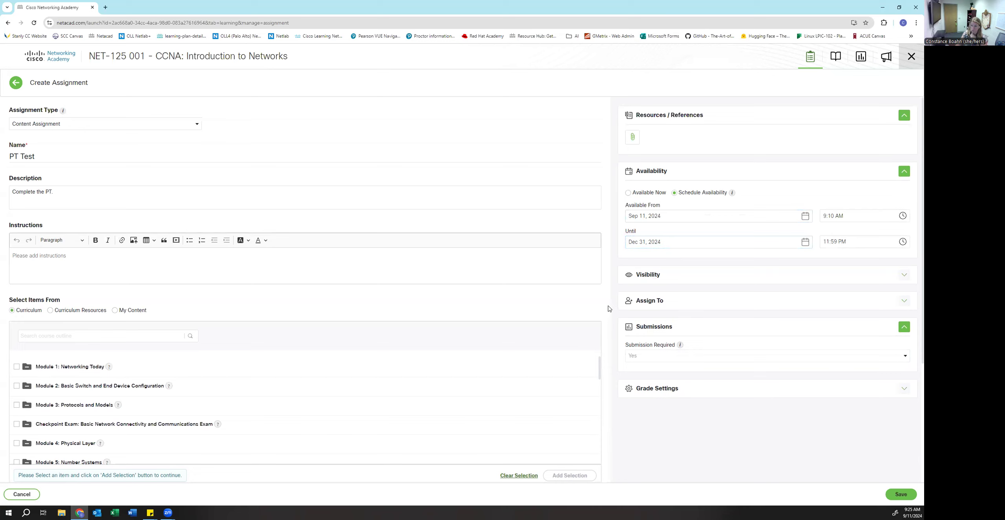
pyautogui.click(902, 495)
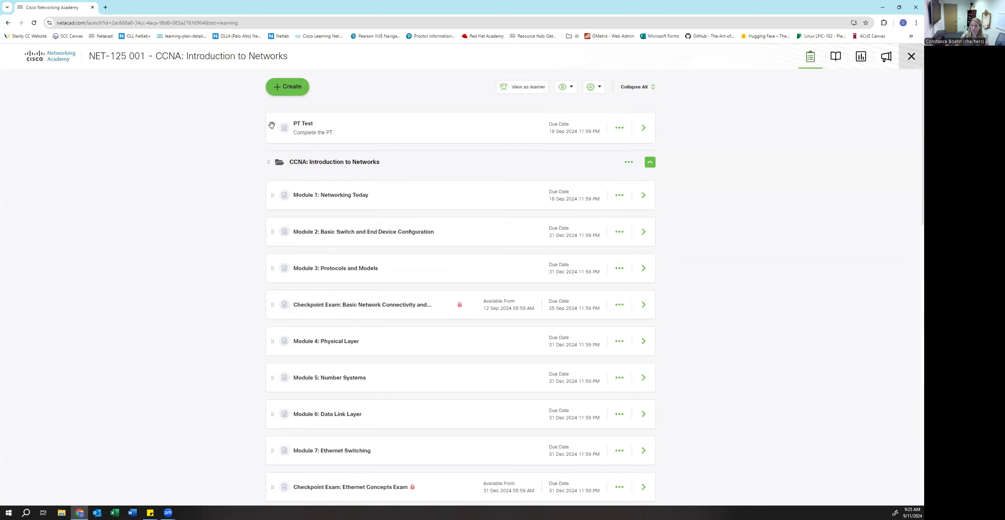
pyautogui.moveTo(271, 125); pyautogui.dragTo(265, 193)
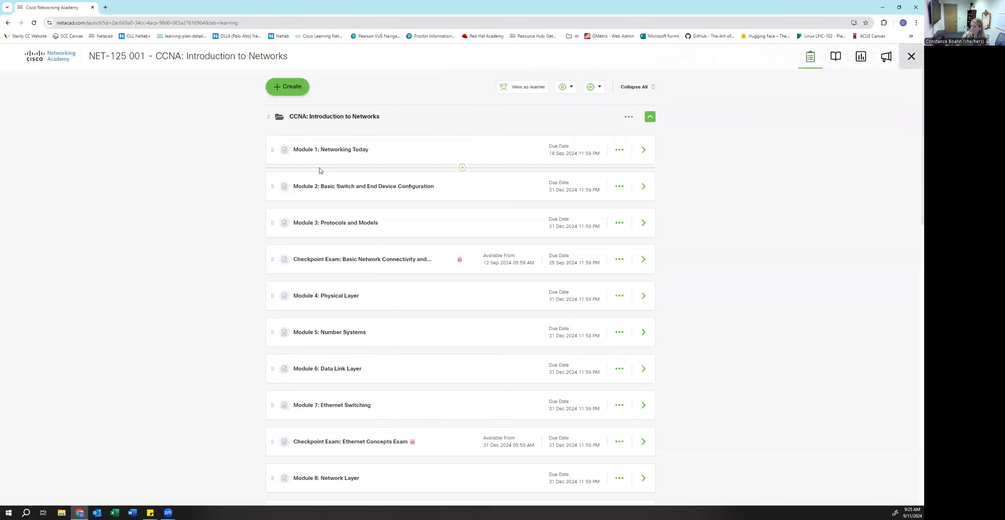
pyautogui.scroll(-3, 322, 175)
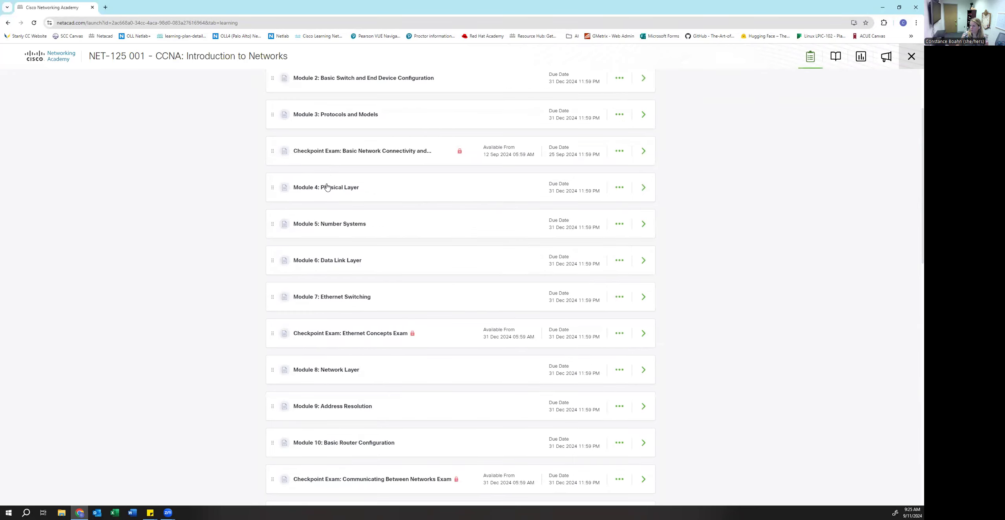
pyautogui.scroll(-8, 334, 188)
pyautogui.scroll(11, 344, 191)
pyautogui.scroll(-20, 346, 191)
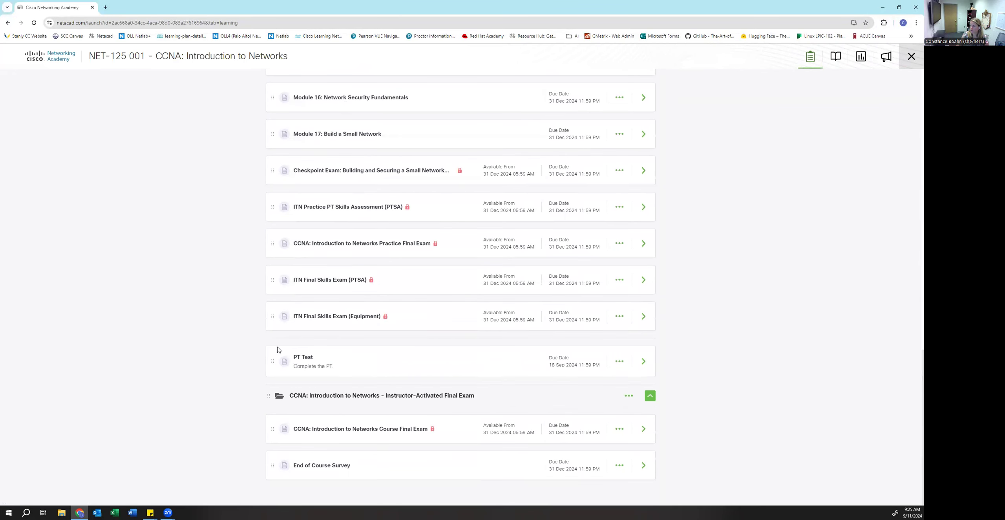
pyautogui.moveTo(271, 361); pyautogui.dragTo(278, 196)
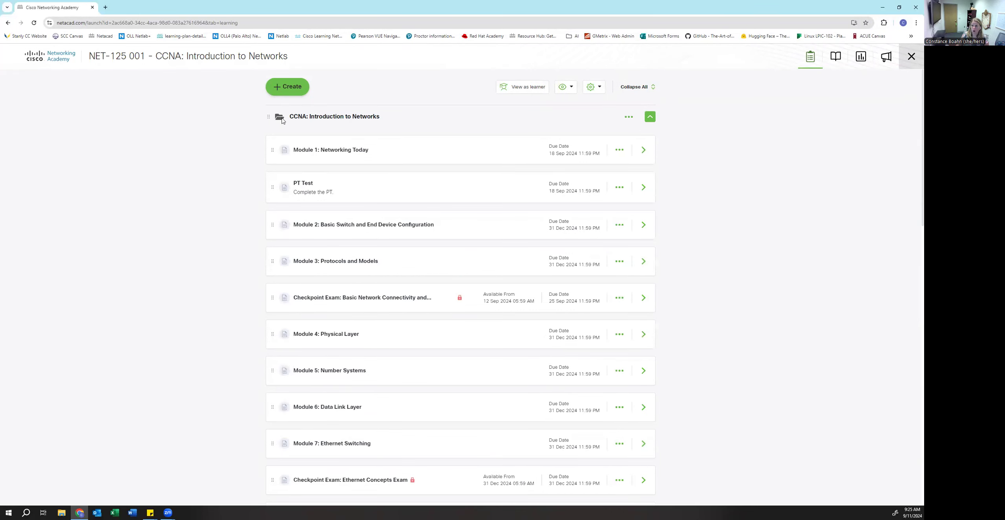
pyautogui.click(304, 119)
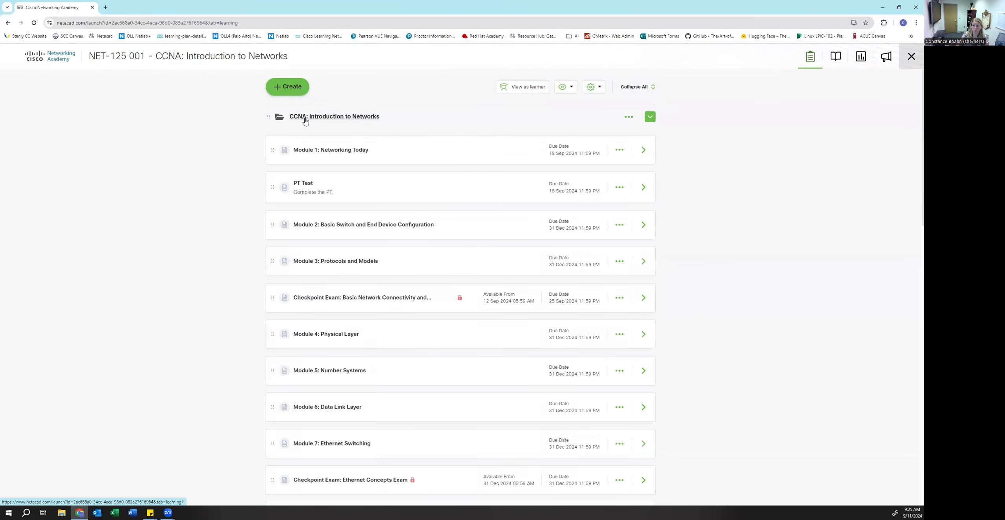
pyautogui.moveTo(272, 149)
pyautogui.mouseDown()
pyautogui.moveTo(275, 134)
pyautogui.moveTo(280, 150)
pyautogui.mouseUp()
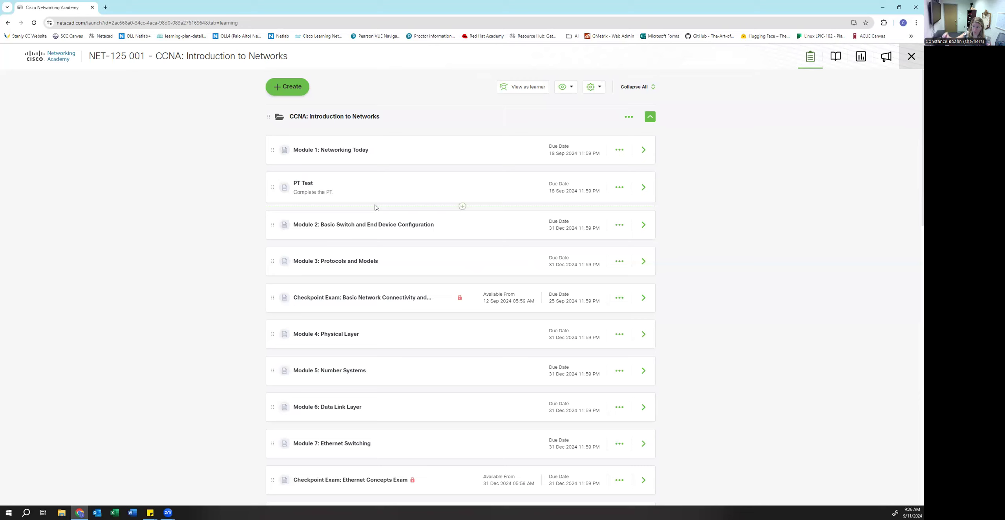
# - Create a new folder named 'Test Folder'
pyautogui.click(292, 87)
pyautogui.click(313, 148)
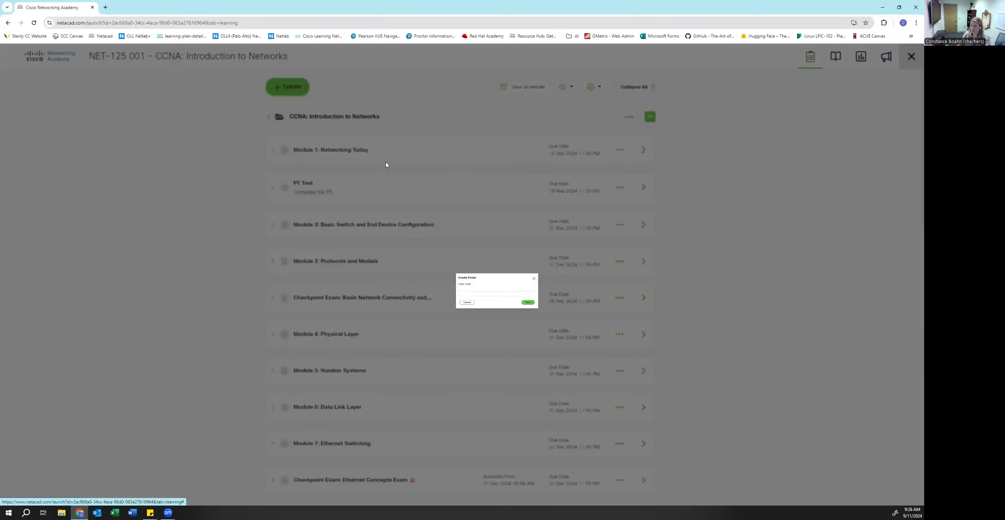
pyautogui.click(427, 271)
pyautogui.write('Test Folder')
pyautogui.press('Return')
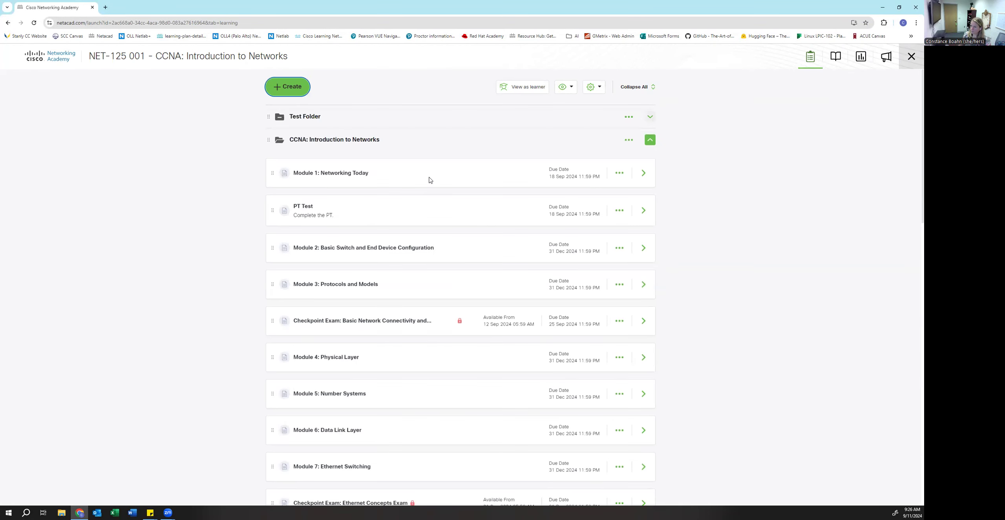
# - Drag Module 1: Networking Today into Test Folder and confirm it appears inside
pyautogui.click(307, 117)
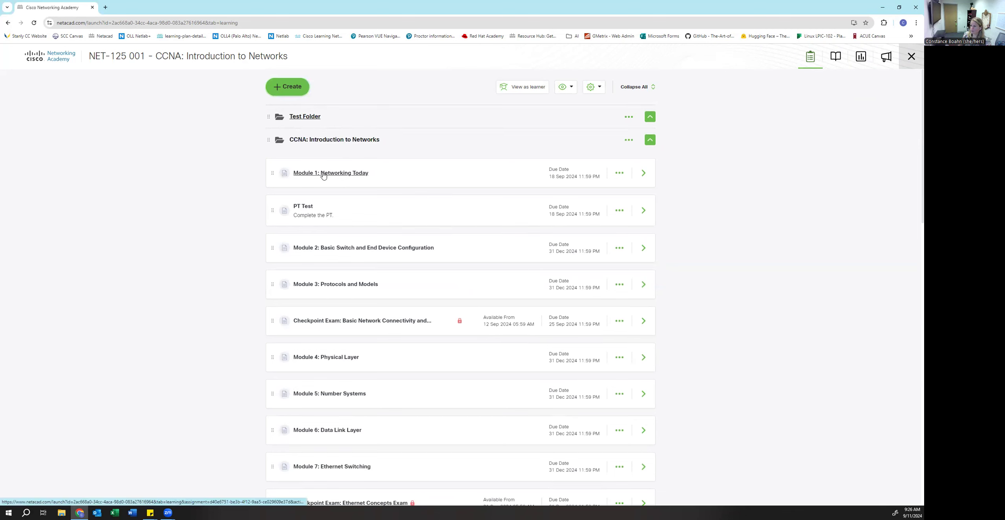
pyautogui.moveTo(267, 175); pyautogui.dragTo(290, 142)
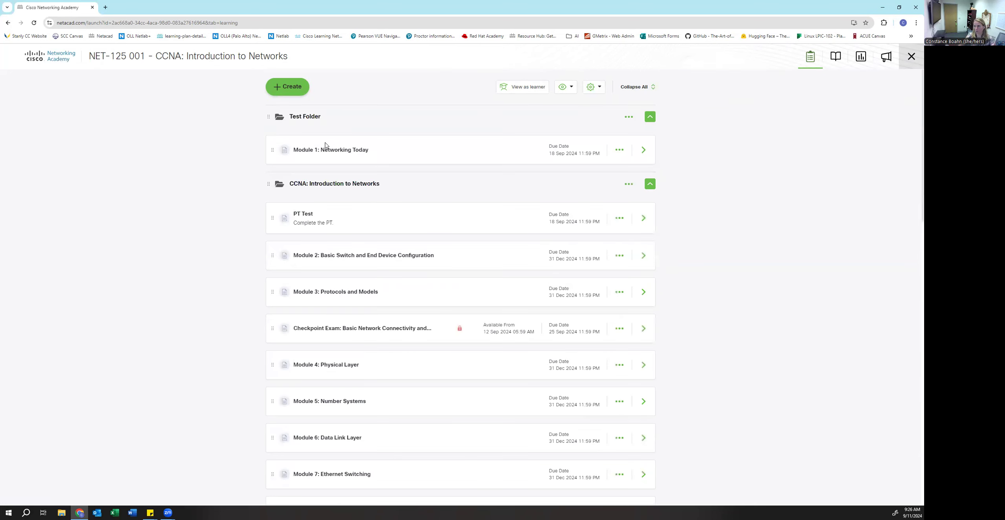
pyautogui.click(310, 117)
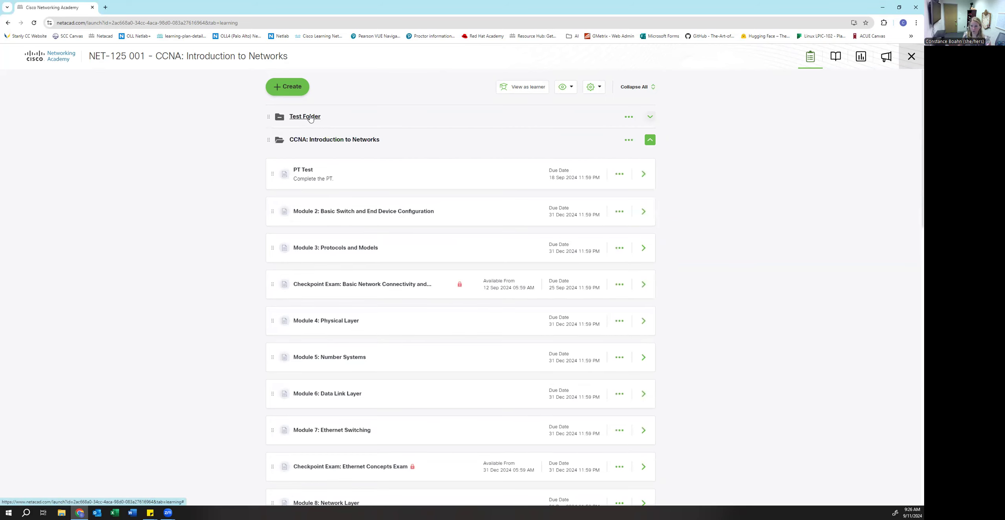
pyautogui.click(310, 117)
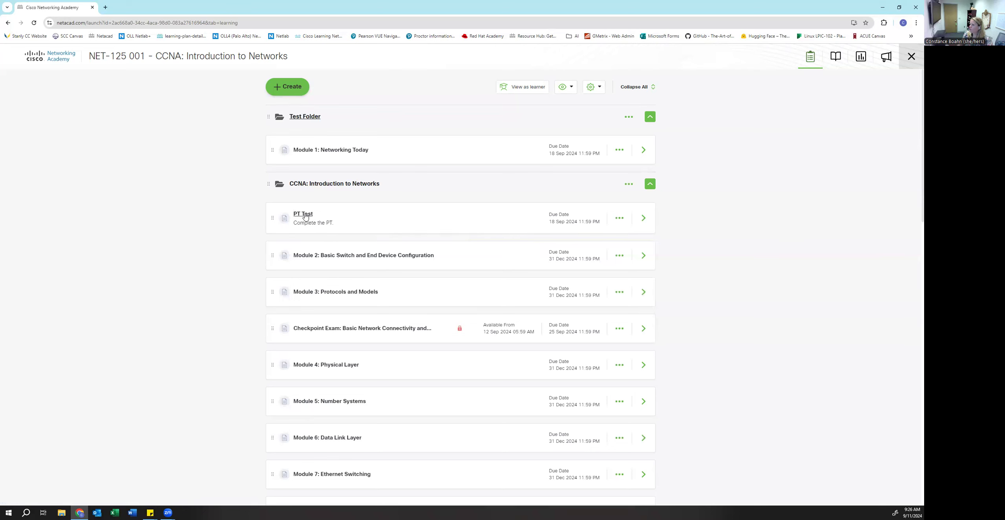
pyautogui.click(306, 216)
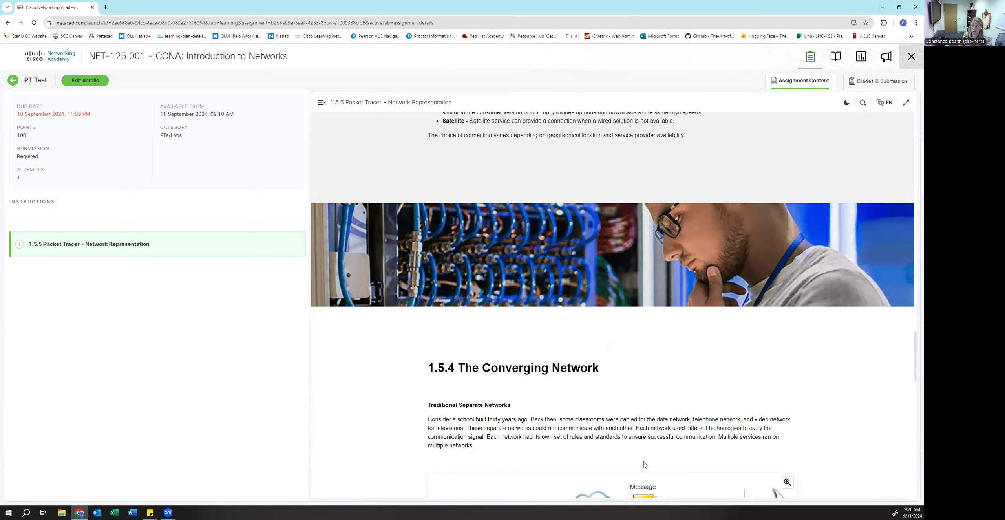
pyautogui.scroll(-15, 560, 395)
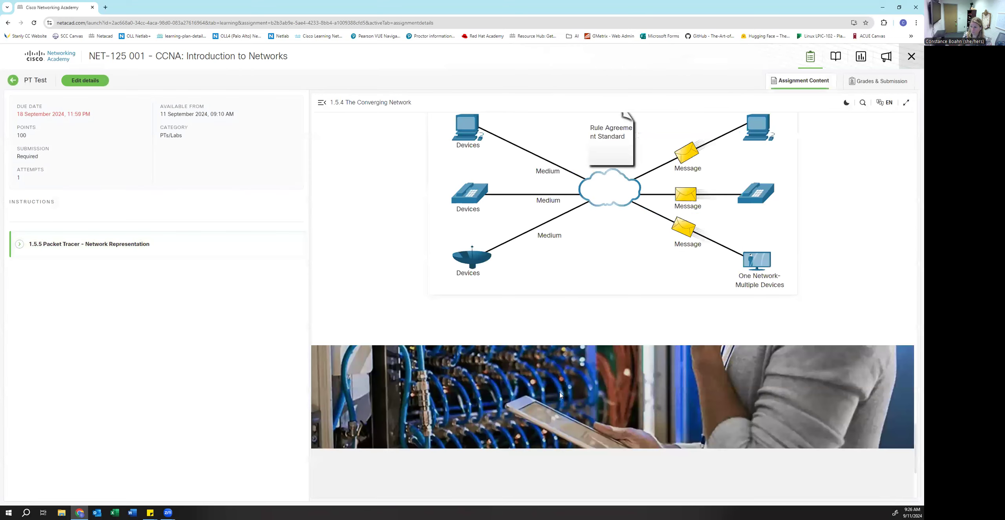
pyautogui.scroll(-5, 560, 395)
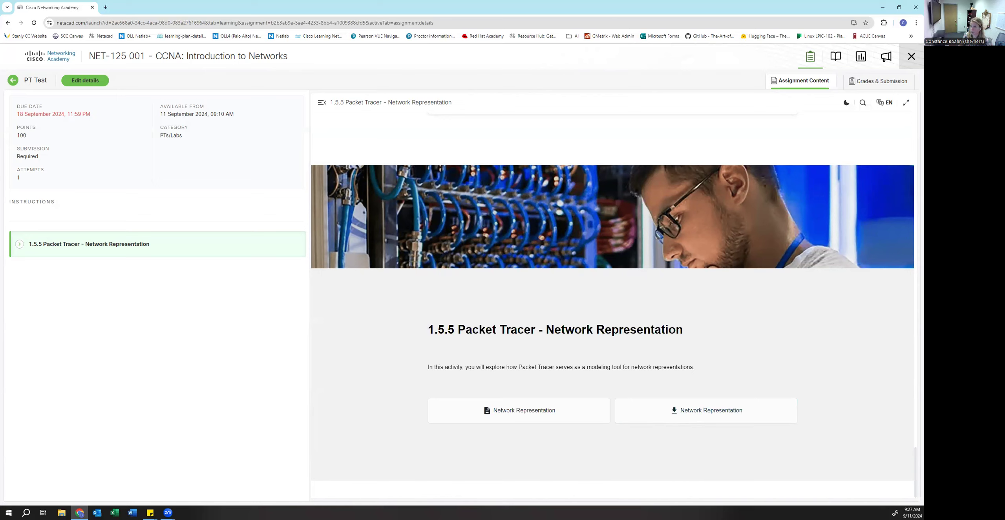
pyautogui.click(14, 80)
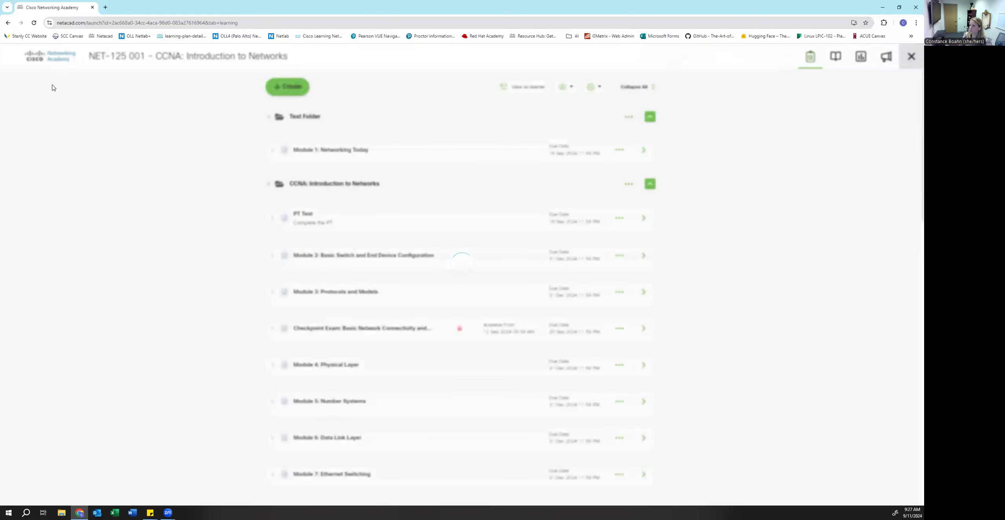
pyautogui.click(304, 216)
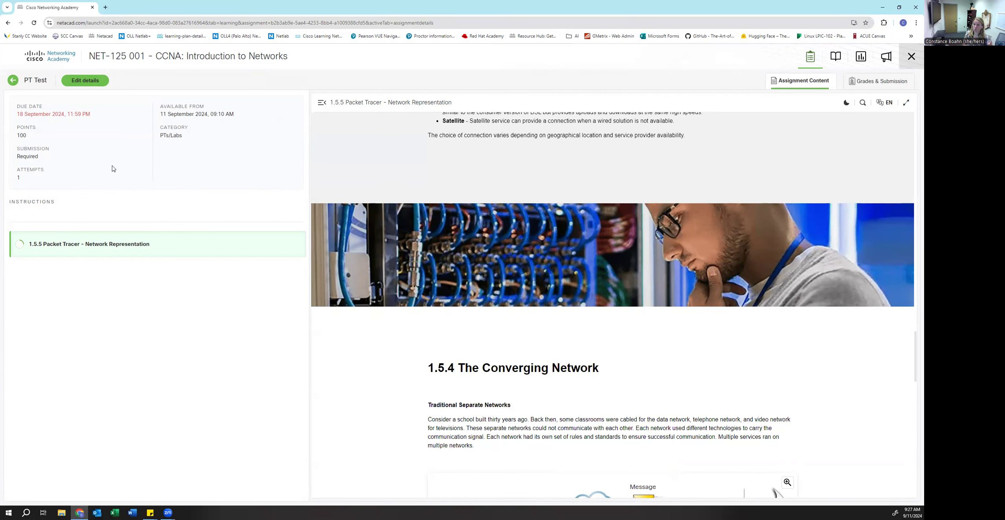
pyautogui.scroll(-20, 491, 365)
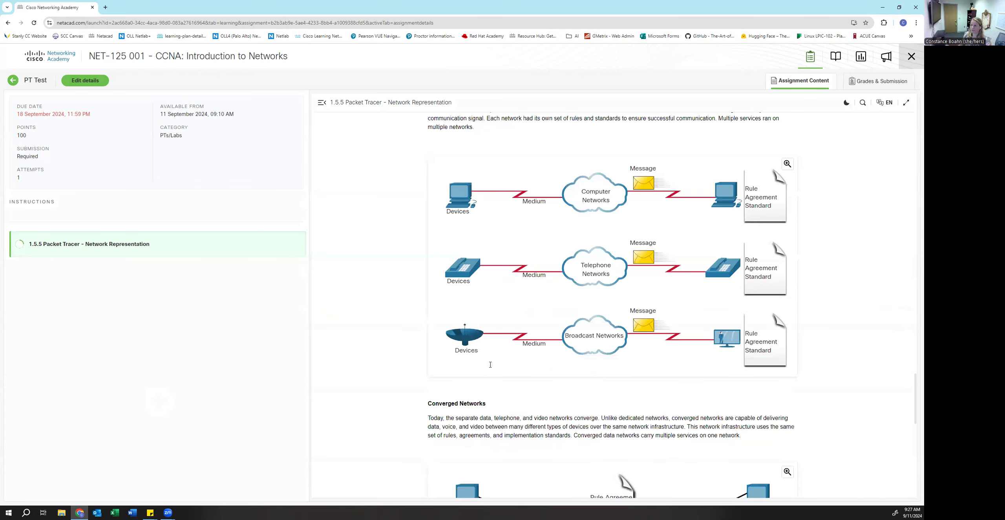
pyautogui.click(14, 81)
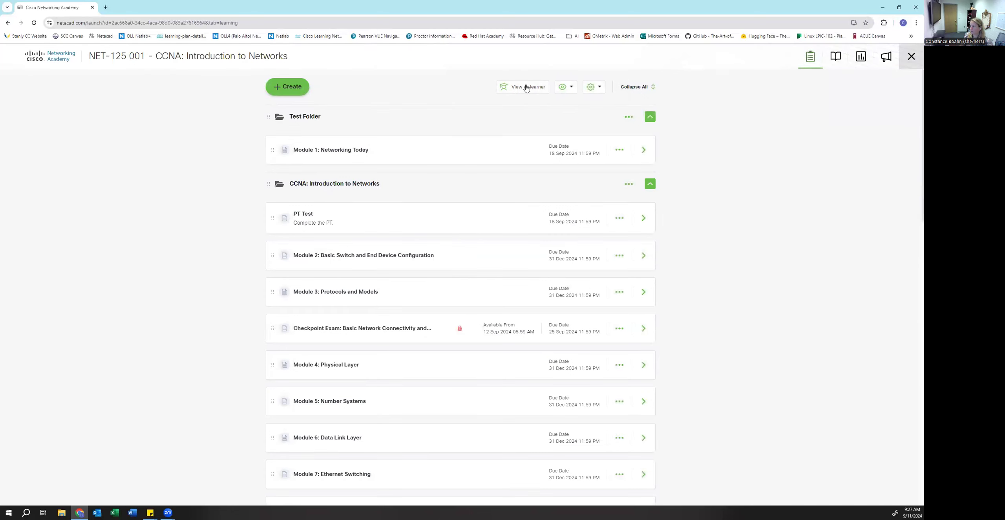
pyautogui.click(526, 87)
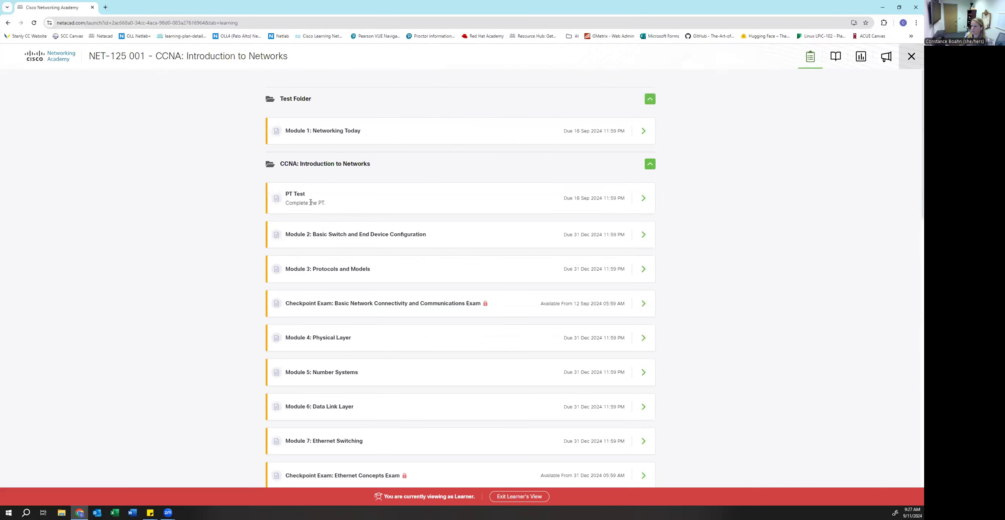
# - Open the PT Test assignment in learner view and scroll through its content
pyautogui.click(311, 202)
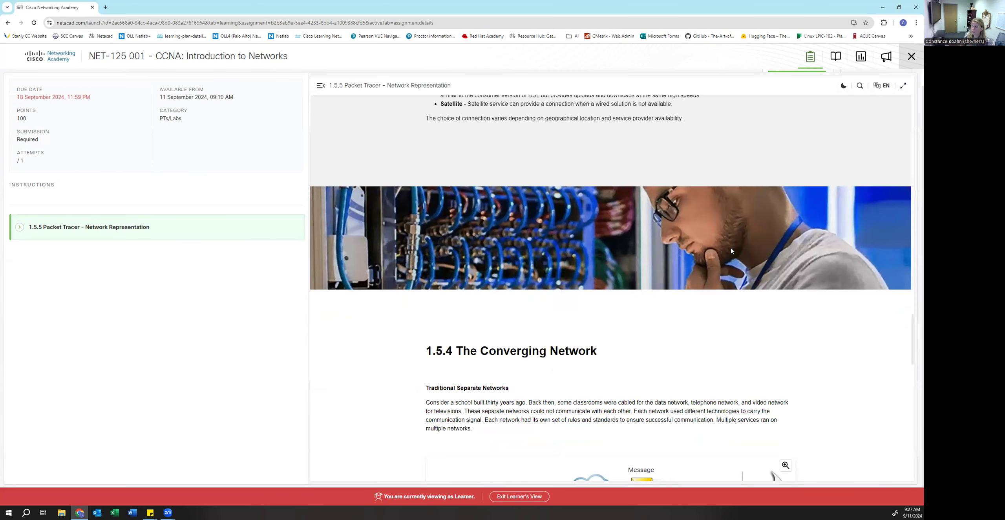
pyautogui.scroll(-15, 848, 310)
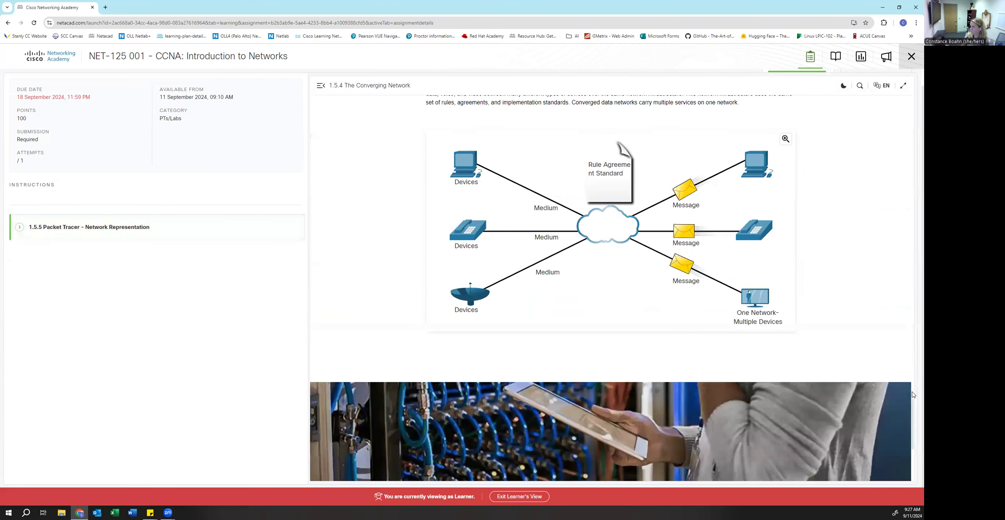
pyautogui.moveTo(912, 415); pyautogui.dragTo(914, 110)
pyautogui.moveTo(913, 63); pyautogui.dragTo(913, 55)
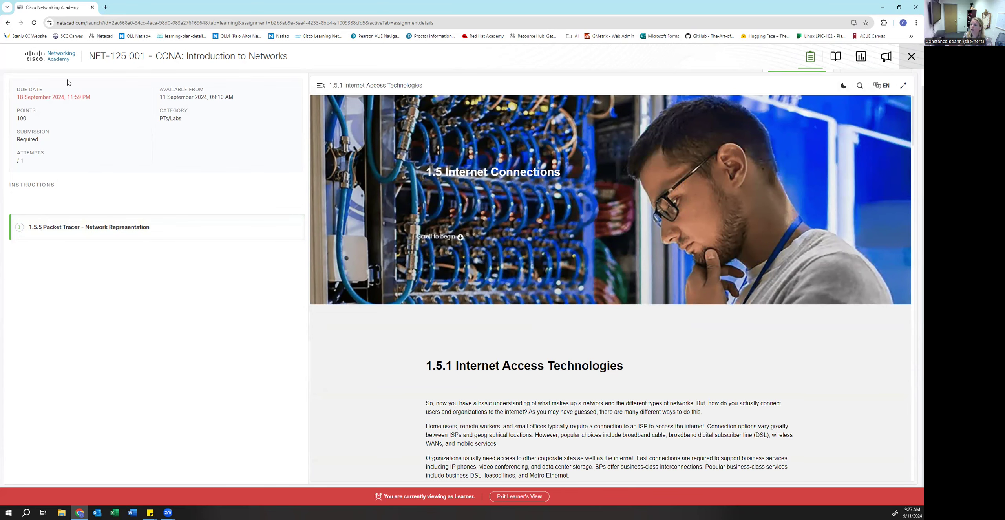
# - Check the 1.5.5 Packet Tracer activity and the Submission tab, then exit learner view
pyautogui.click(20, 230)
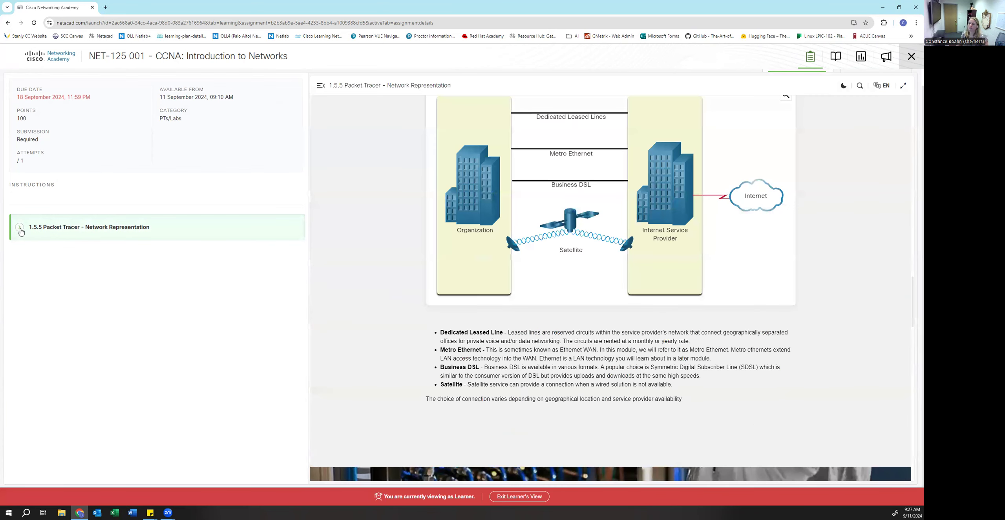
pyautogui.scroll(1, 115, 181)
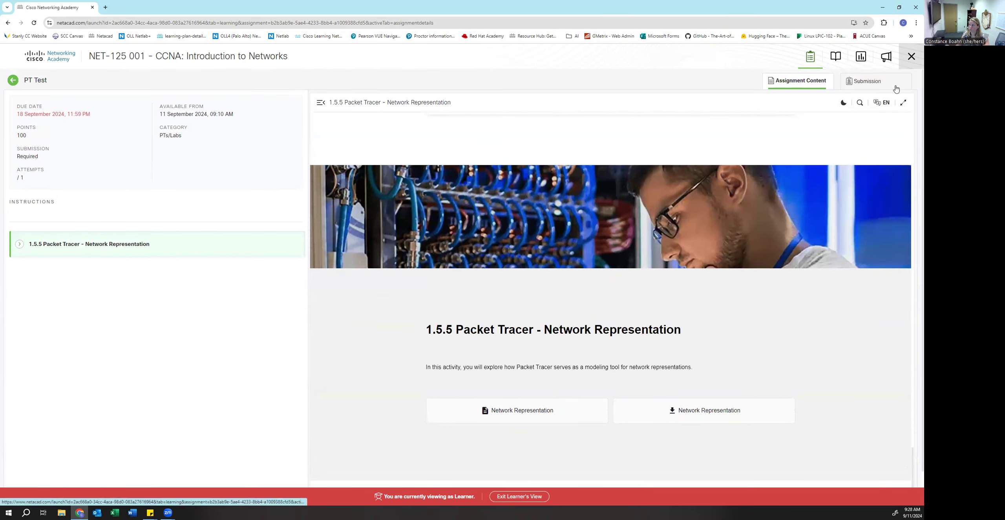
pyautogui.click(867, 81)
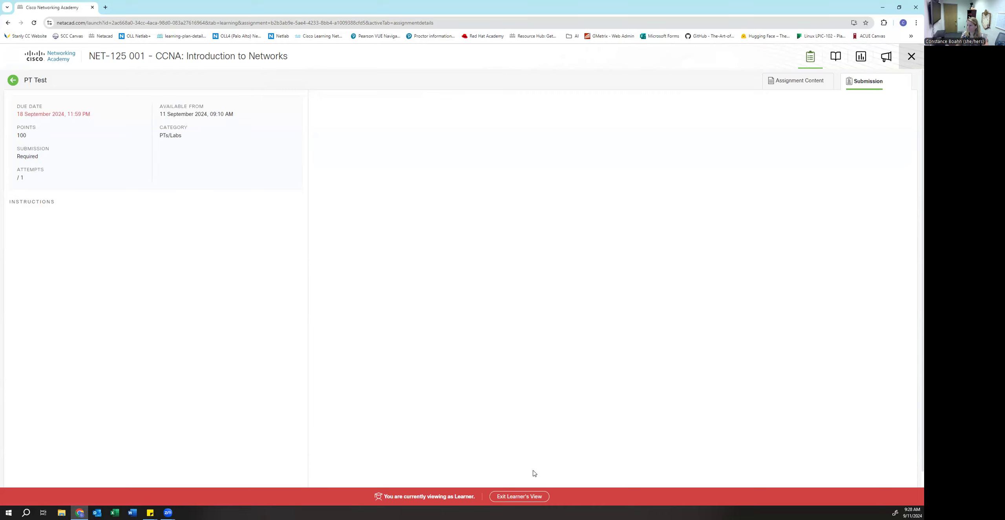
pyautogui.click(532, 497)
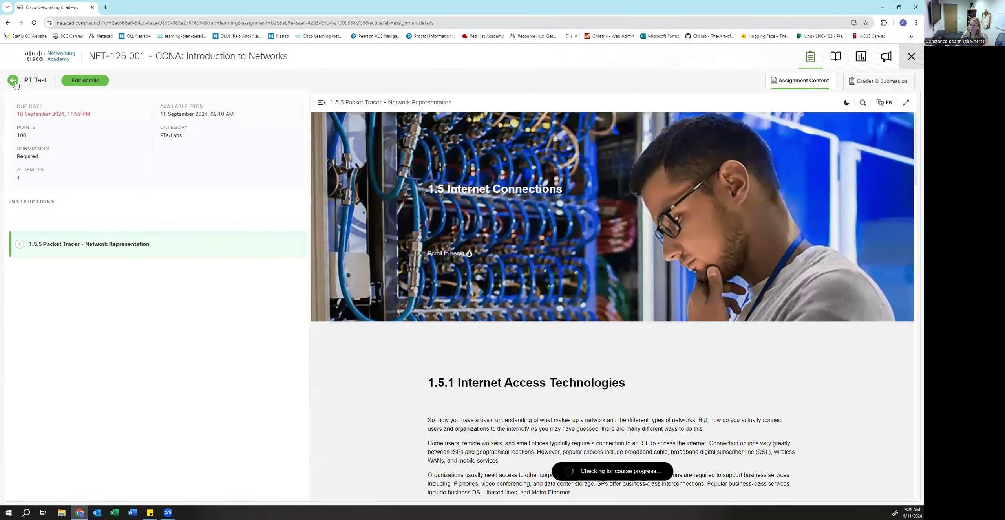
# - Create and save a post named Syllabus with the description 'Here is your syllabus'
pyautogui.click(13, 81)
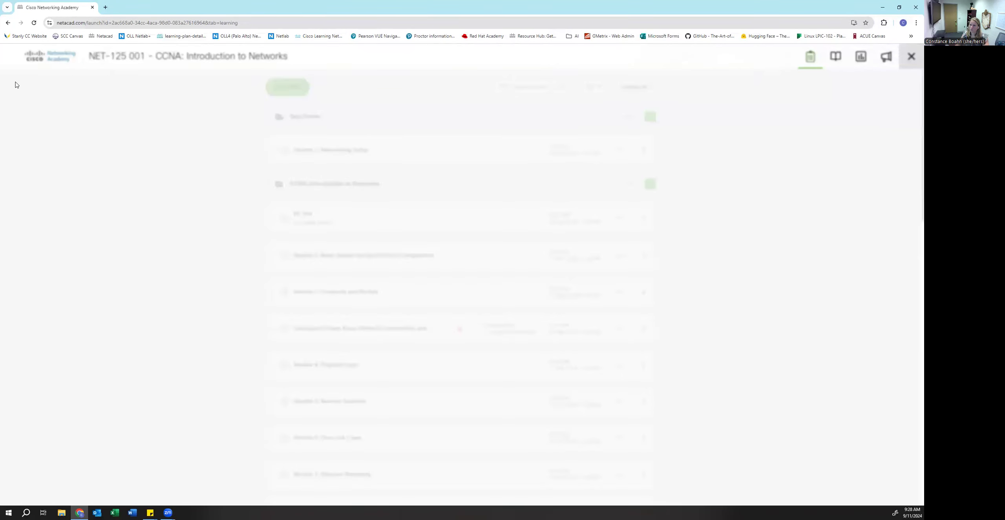
pyautogui.click(290, 88)
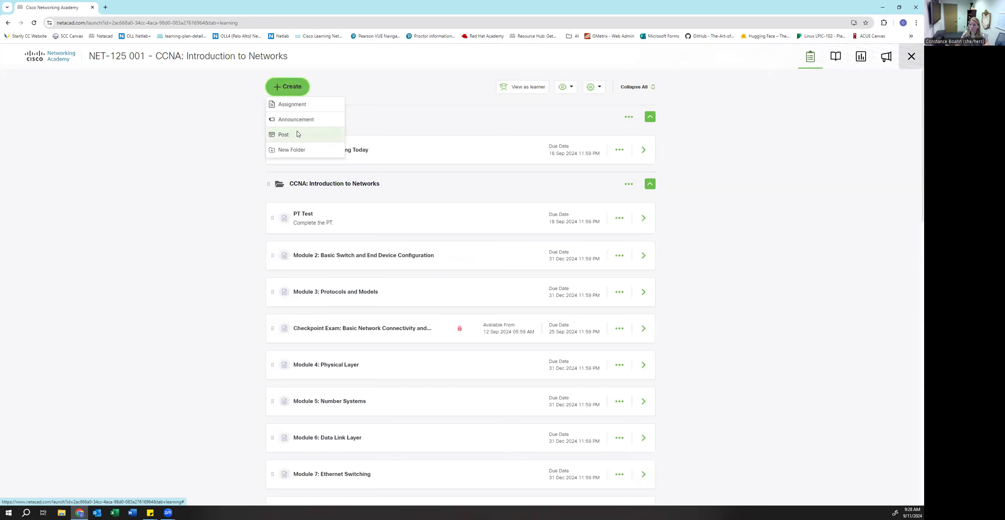
pyautogui.click(297, 134)
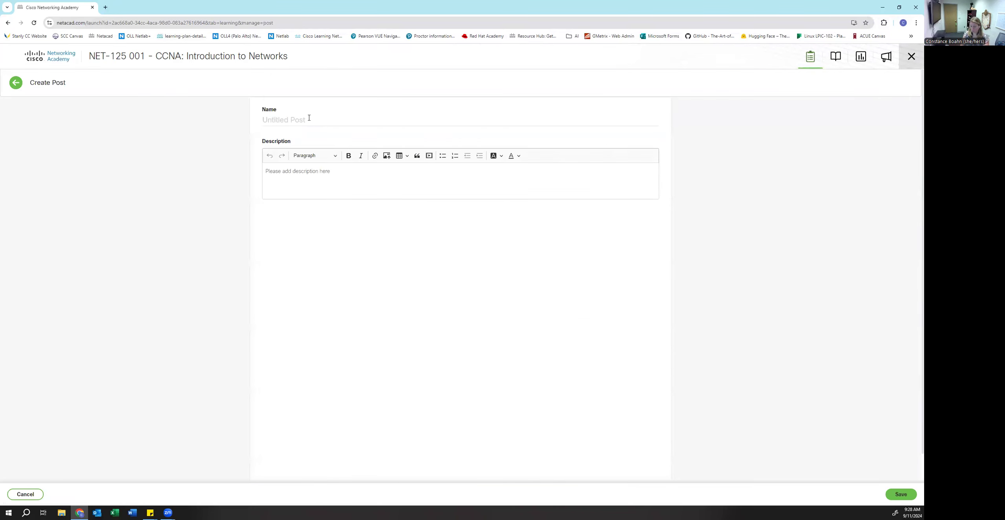
pyautogui.click(309, 118)
pyautogui.write('Syllabus')
pyautogui.press('Tab')
pyautogui.write('Here is your')
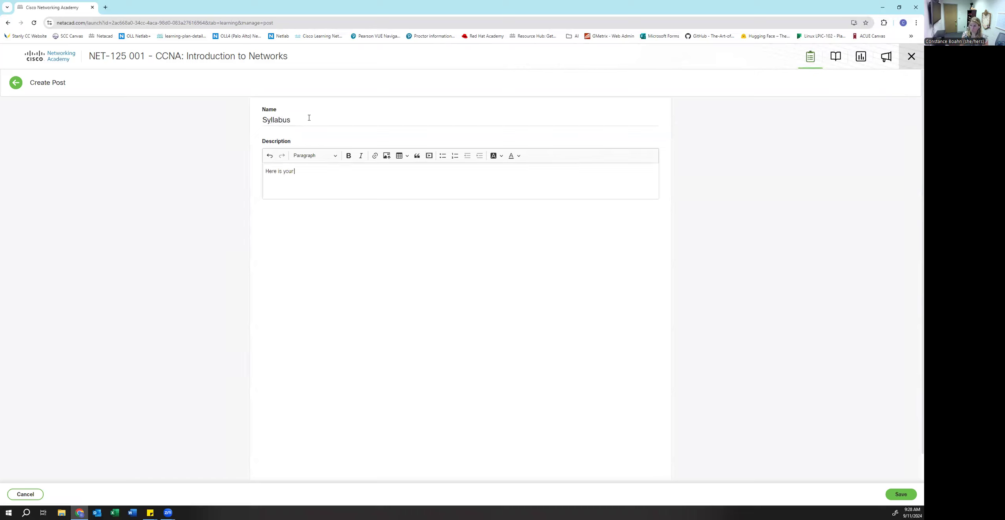
pyautogui.write(' syllabus')
pyautogui.press('Return')
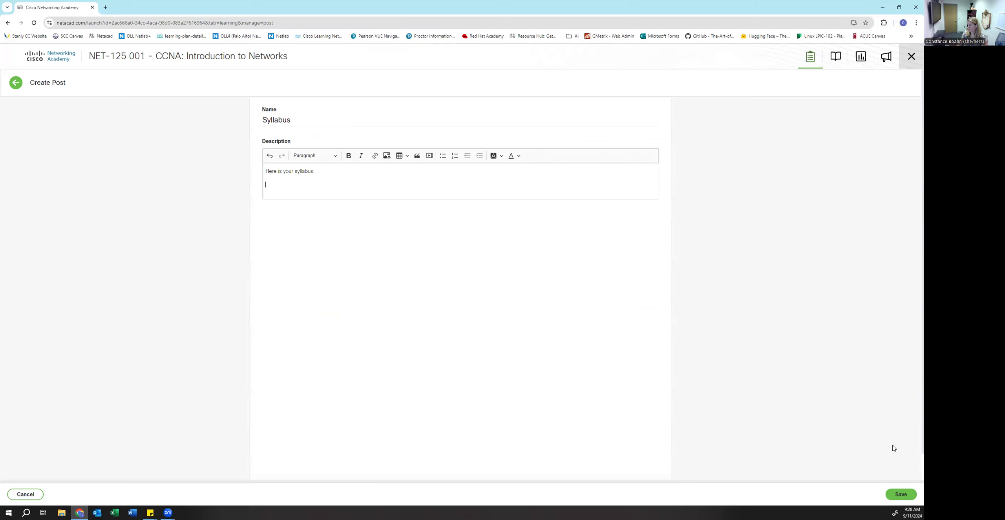
pyautogui.click(892, 493)
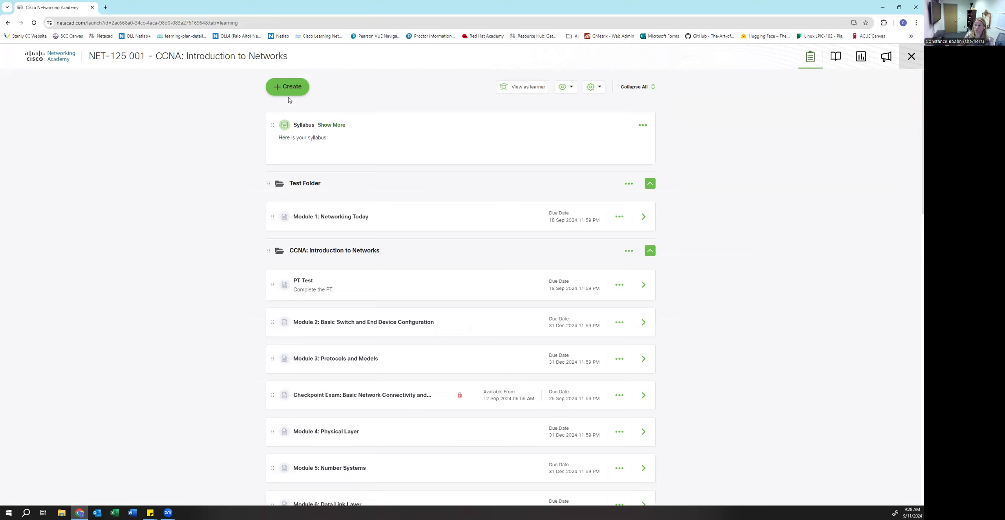
# - Expand and collapse the Syllabus post's text, then close the NET-125 course
pyautogui.click(326, 126)
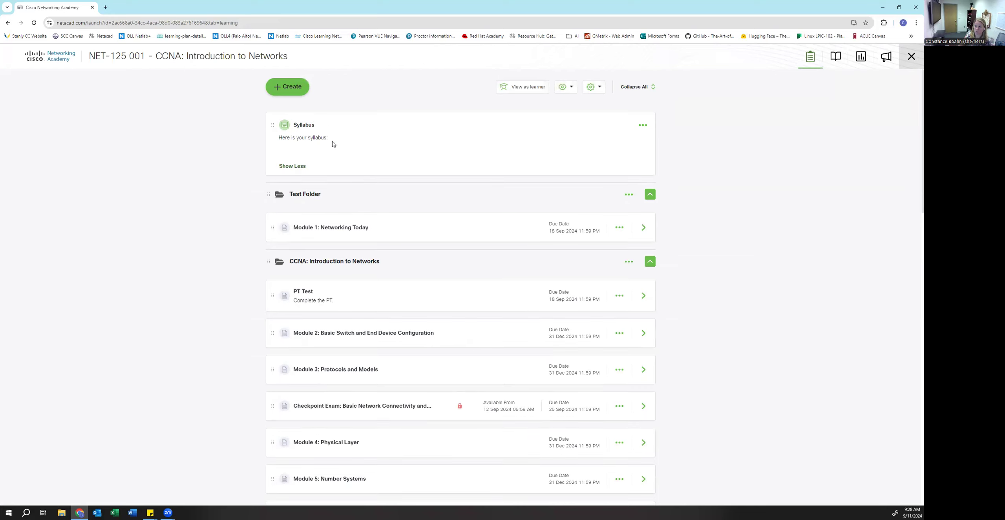
pyautogui.click(301, 166)
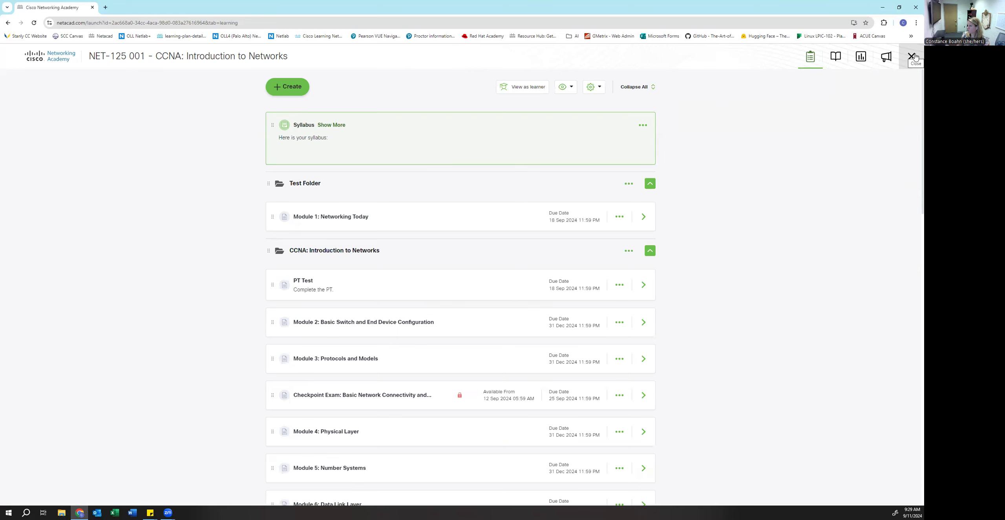
pyautogui.click(911, 56)
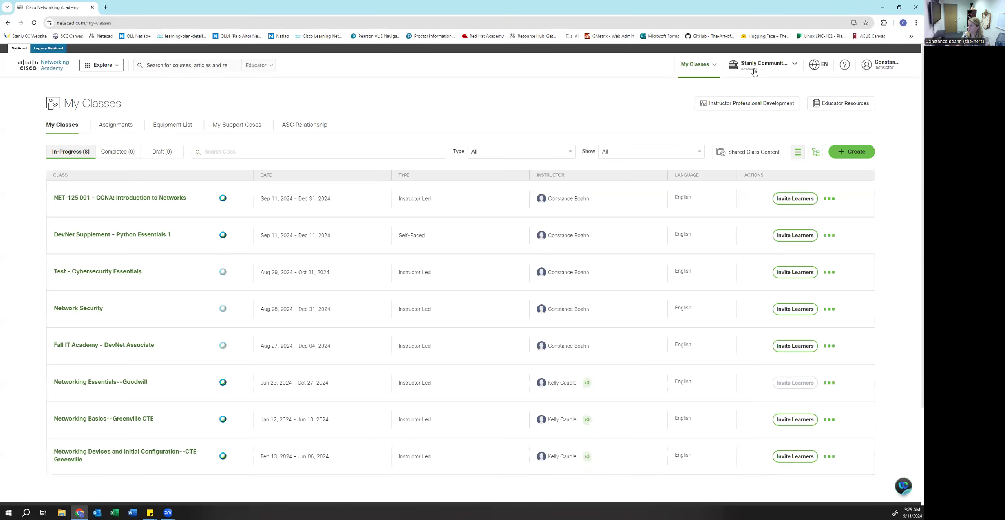
# - Switch organization and role, open the Fall 2024 October Navy ITC CCNA1 class's Student PPTs folder
pyautogui.click(754, 72)
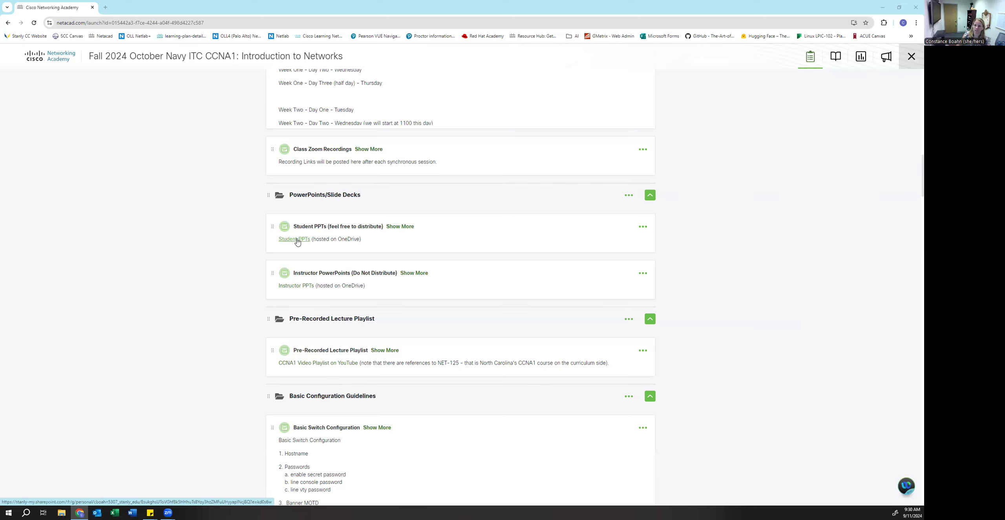
pyautogui.click(298, 239)
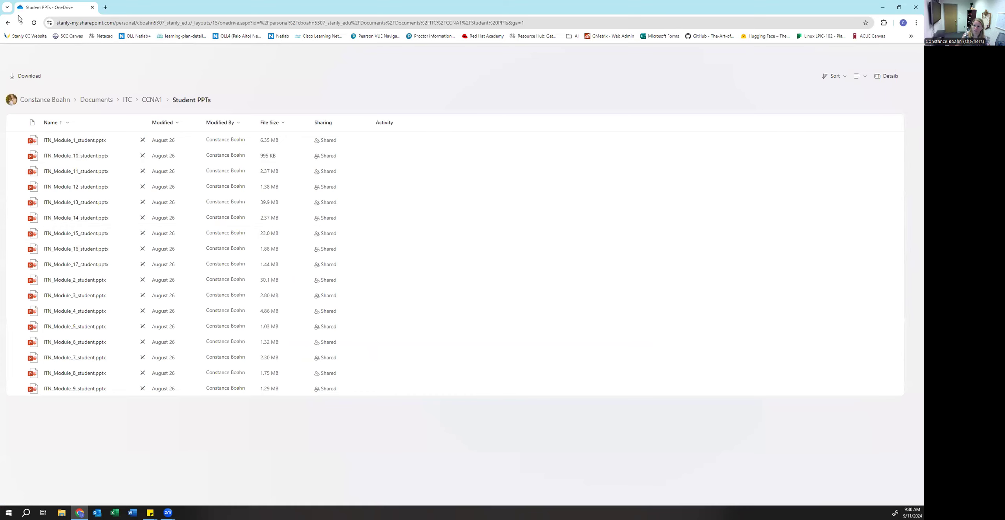
# - Return from the Student PPTs folder to the CCNA1 class page
pyautogui.click(8, 22)
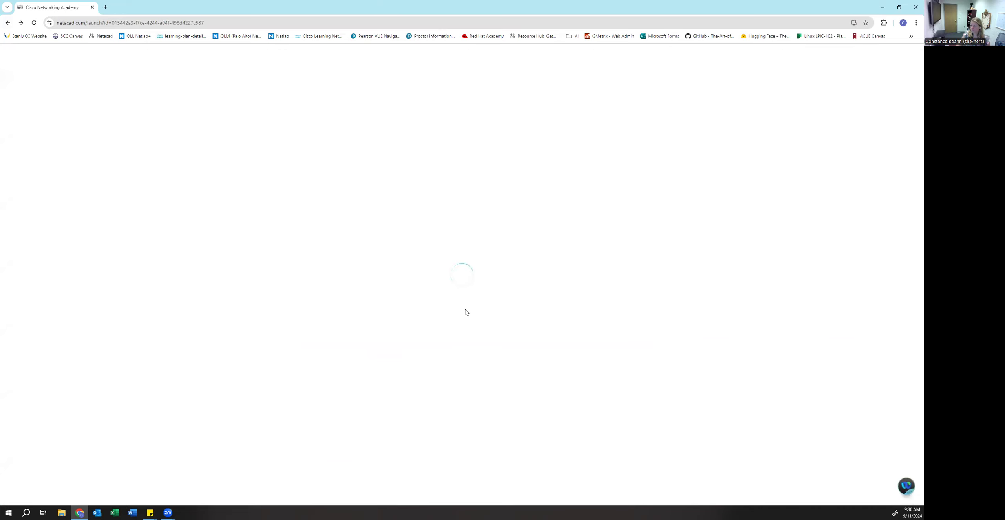
# - Expand the Student Resources post to show its full resource list
pyautogui.scroll(-3, 485, 304)
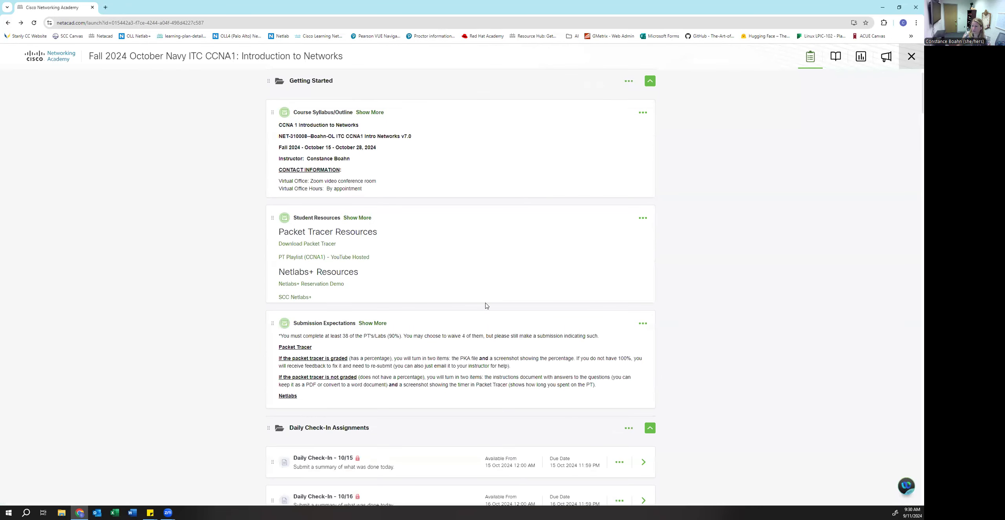
pyautogui.scroll(3, 480, 286)
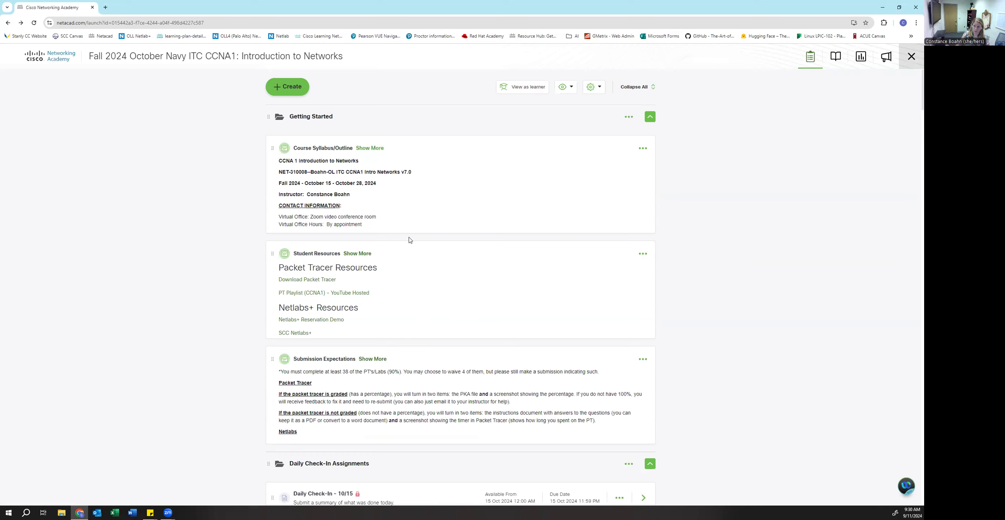
pyautogui.scroll(-2, 362, 153)
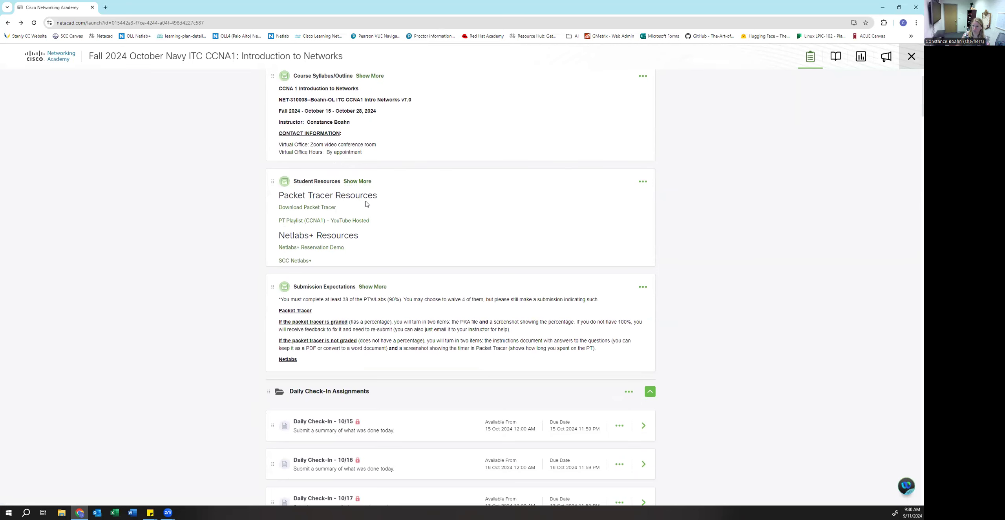
pyautogui.scroll(-2, 357, 245)
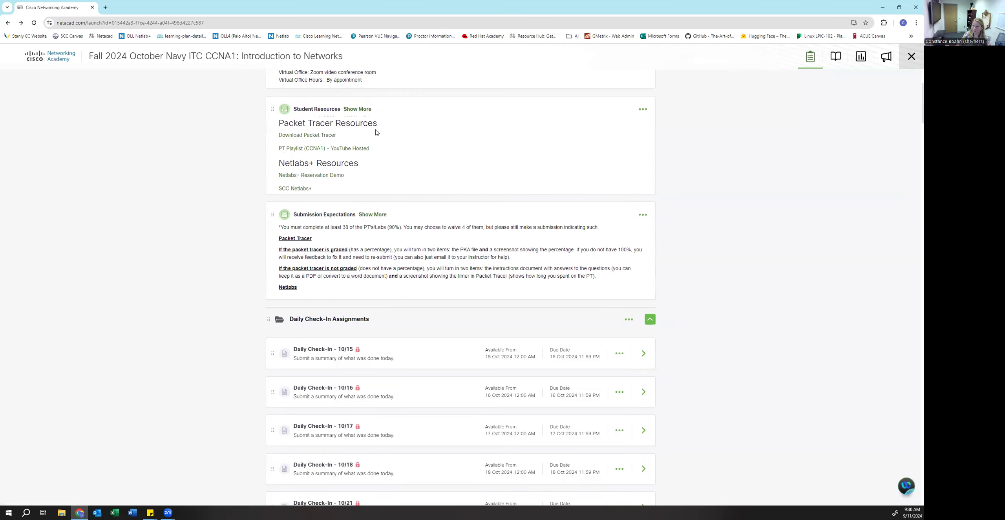
pyautogui.click(359, 109)
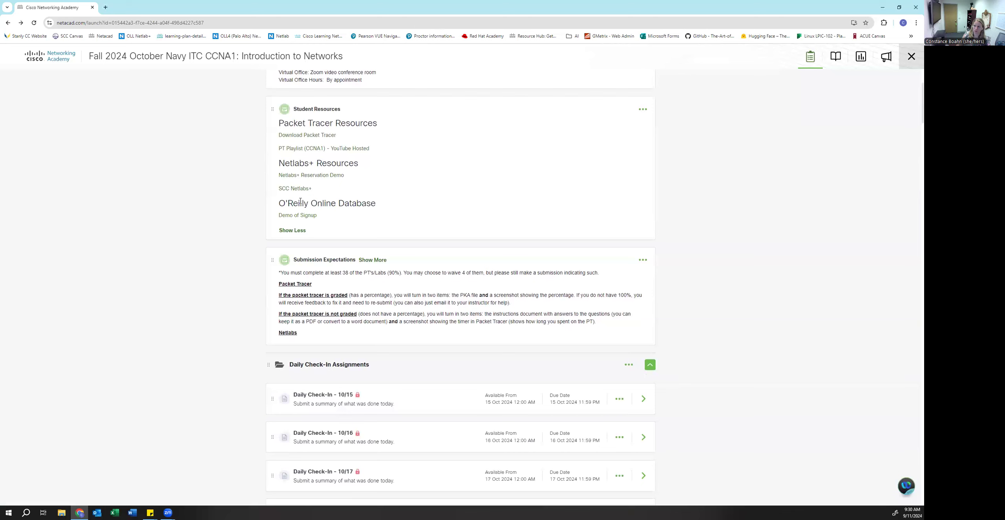
# - Open the Daily Check-In - 10/15 assignment
pyautogui.scroll(-11, 368, 264)
pyautogui.scroll(3, 321, 130)
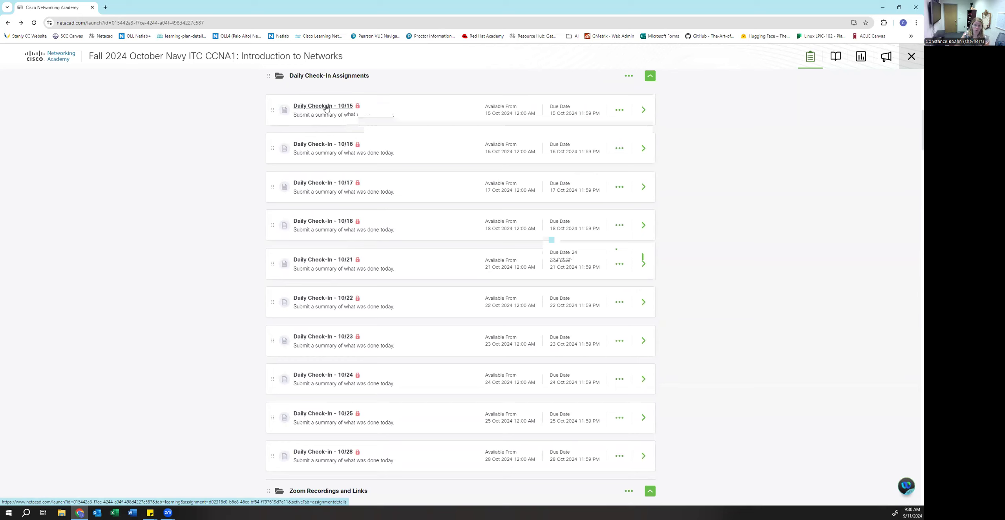
pyautogui.click(326, 107)
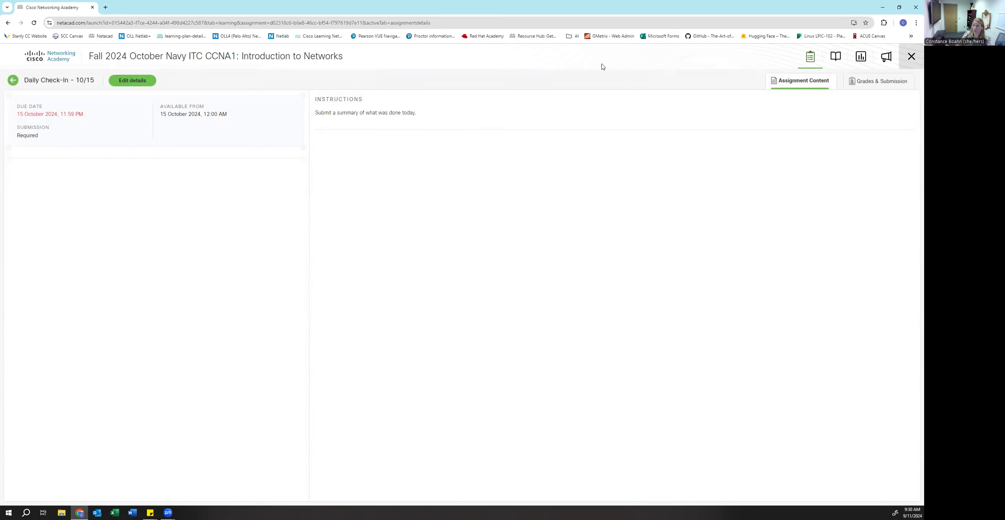
# - Confirm Daily Check-In - 10/15 has no submissions, then browse the Daily Check-Ins through 10/28
pyautogui.click(868, 82)
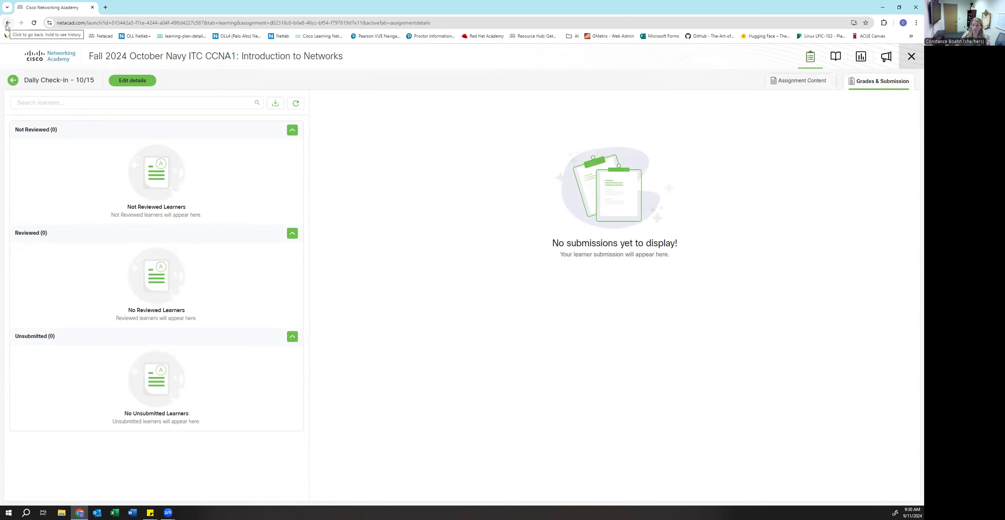
pyautogui.click(7, 24)
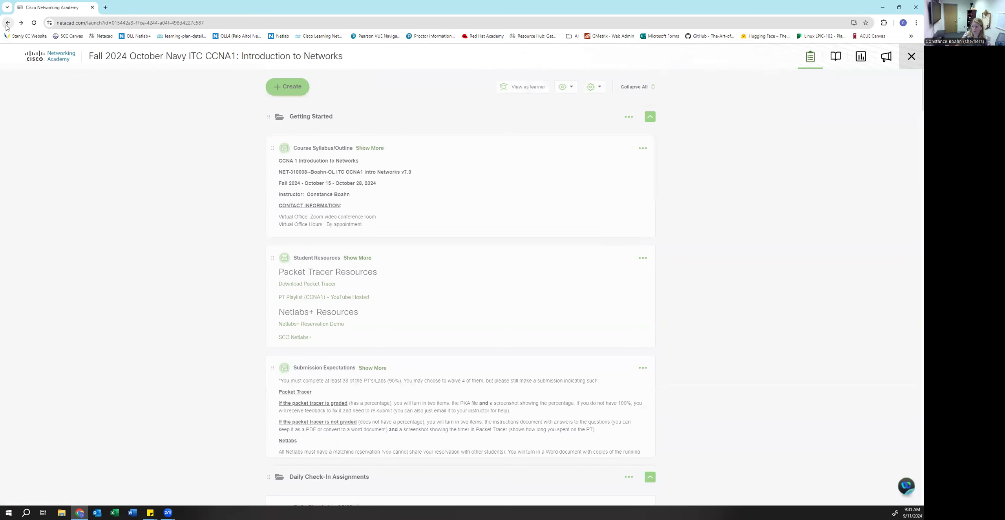
pyautogui.scroll(-5, 247, 332)
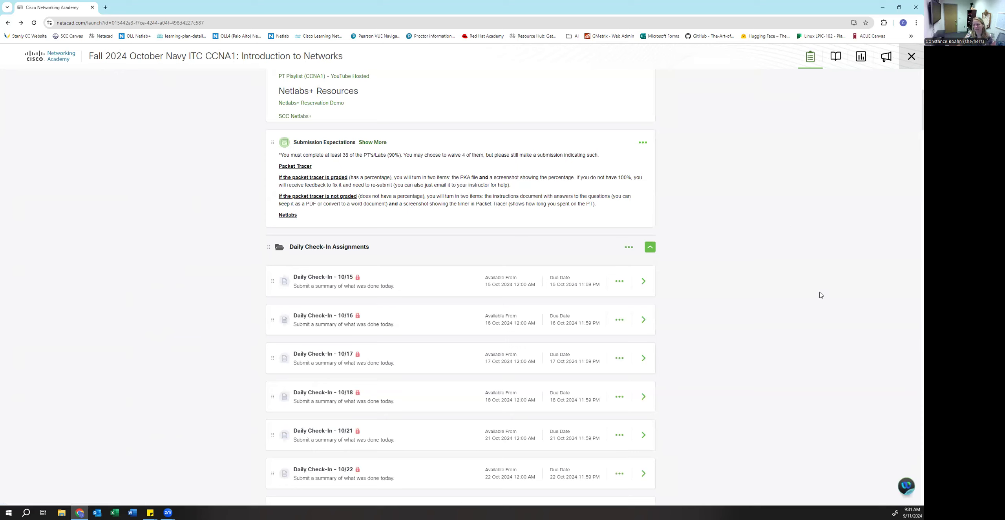
pyautogui.scroll(-3, 775, 307)
pyautogui.scroll(-6, 775, 307)
pyautogui.scroll(-13, 774, 306)
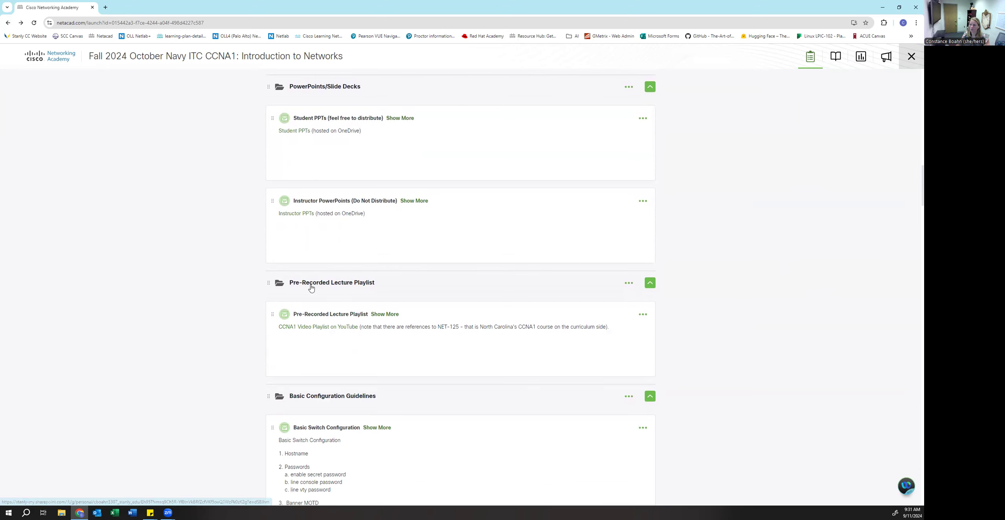
pyautogui.scroll(20, 740, 177)
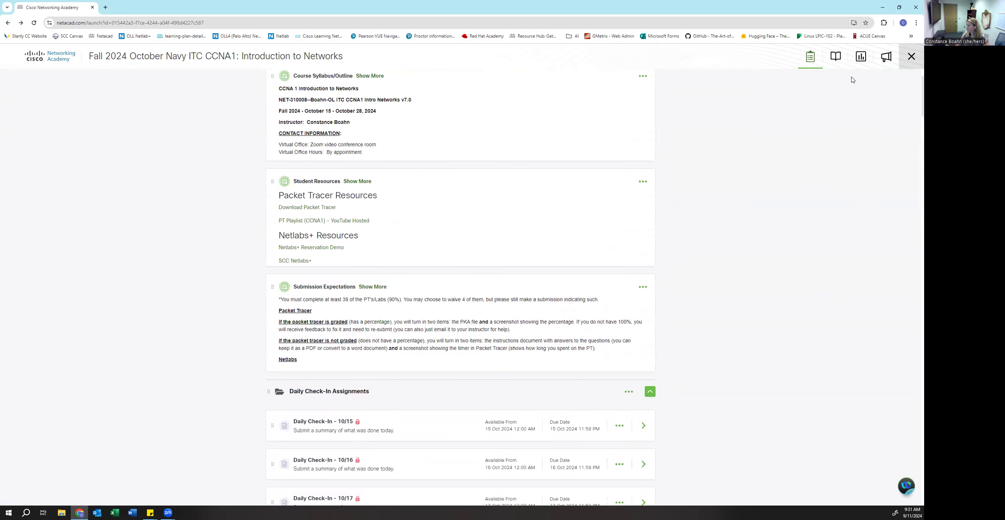
pyautogui.click(836, 56)
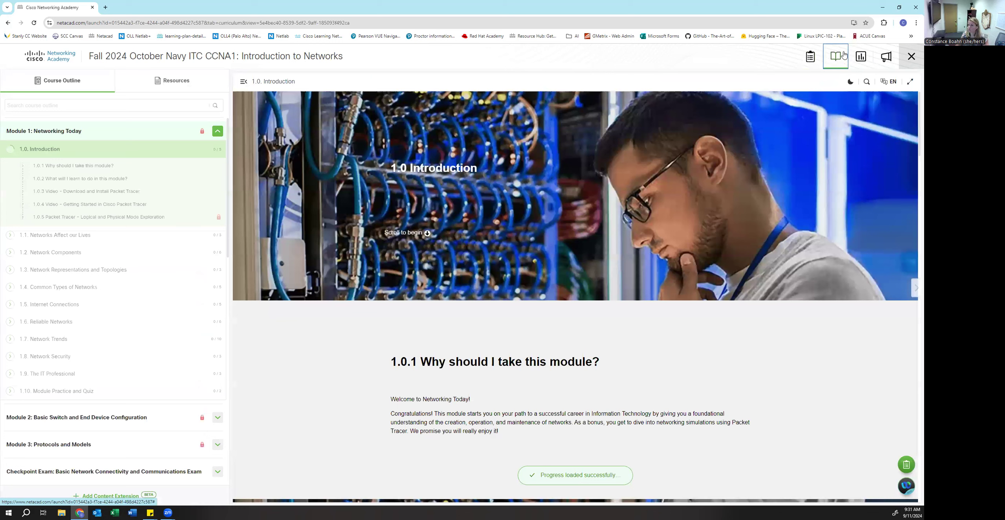
pyautogui.click(177, 82)
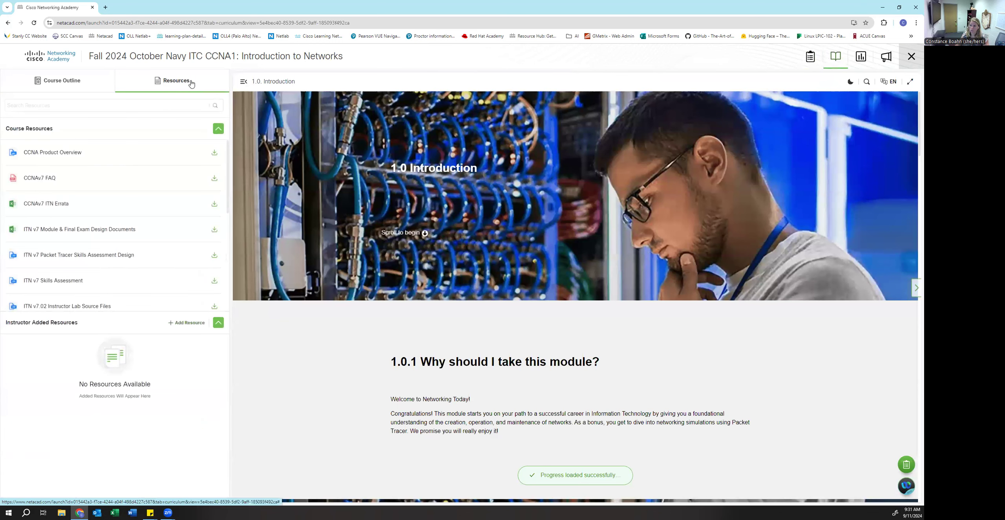
pyautogui.scroll(-2, 137, 224)
pyautogui.scroll(2, 137, 225)
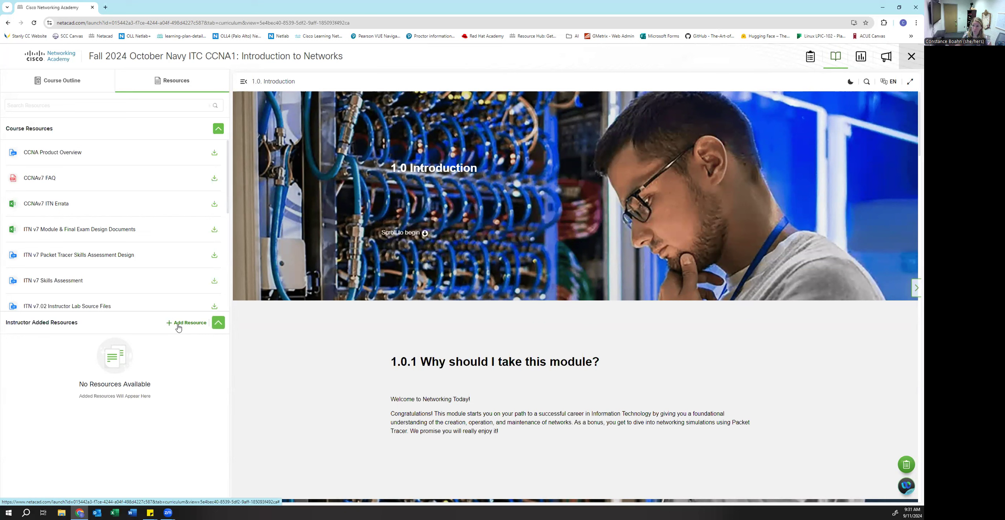
pyautogui.click(810, 57)
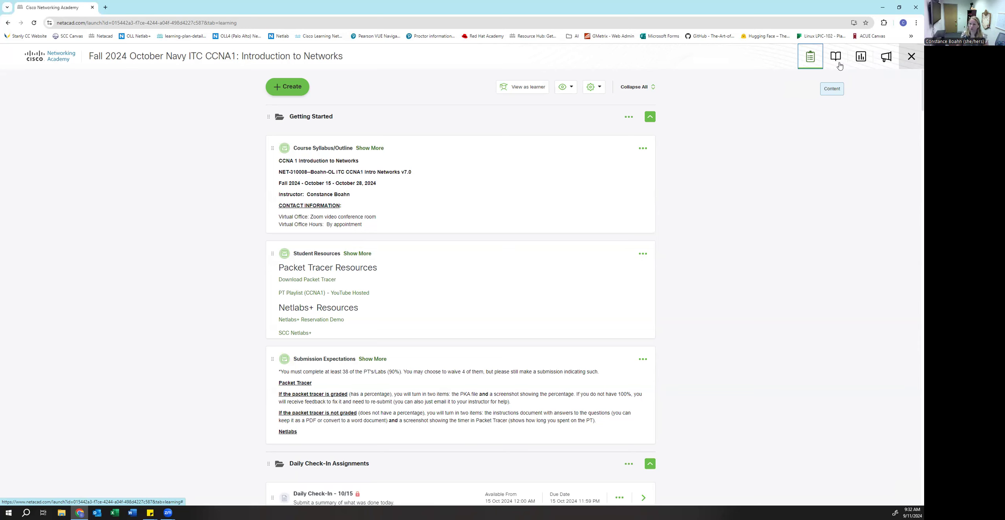
# - Open the CCNA1 course's curriculum view with its Resources panel
pyautogui.click(840, 63)
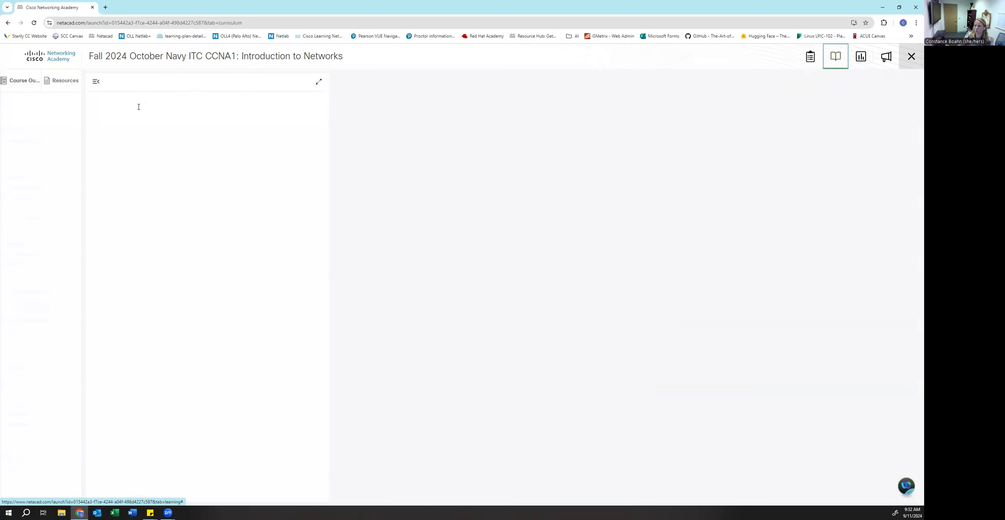